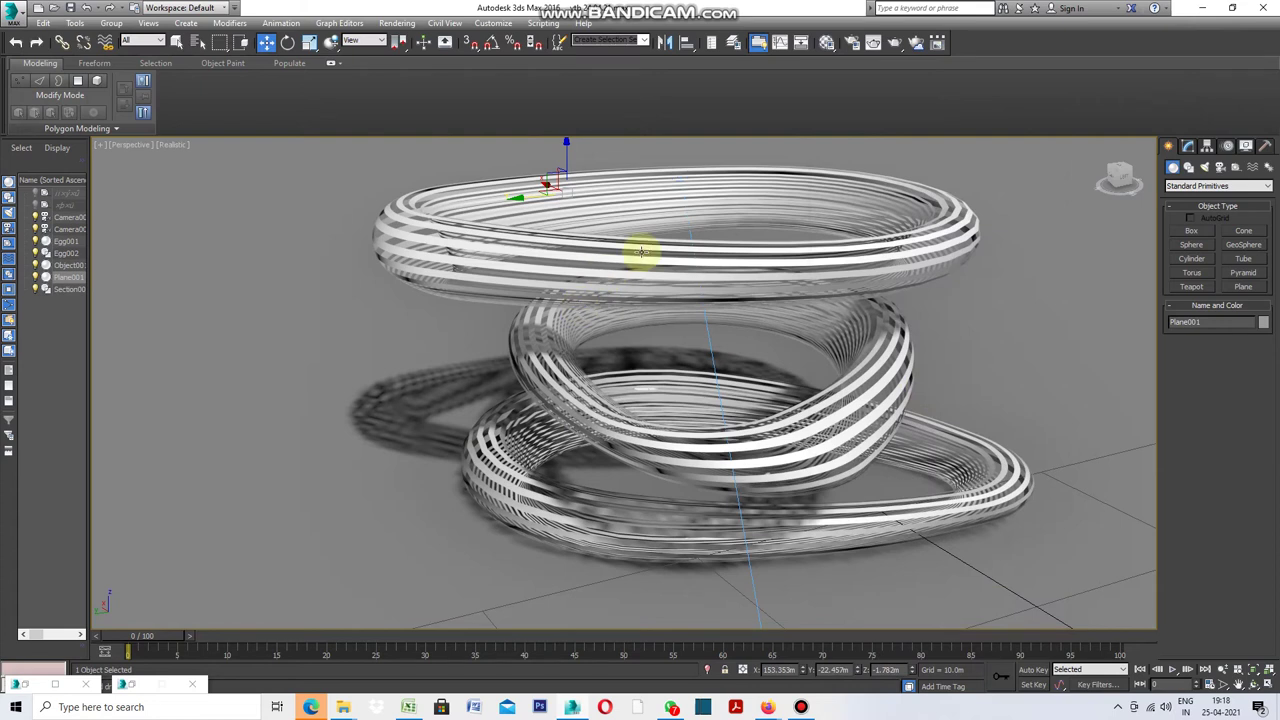
pyautogui.click(1222, 685)
pyautogui.moveTo(1010, 546); pyautogui.dragTo(1018, 510)
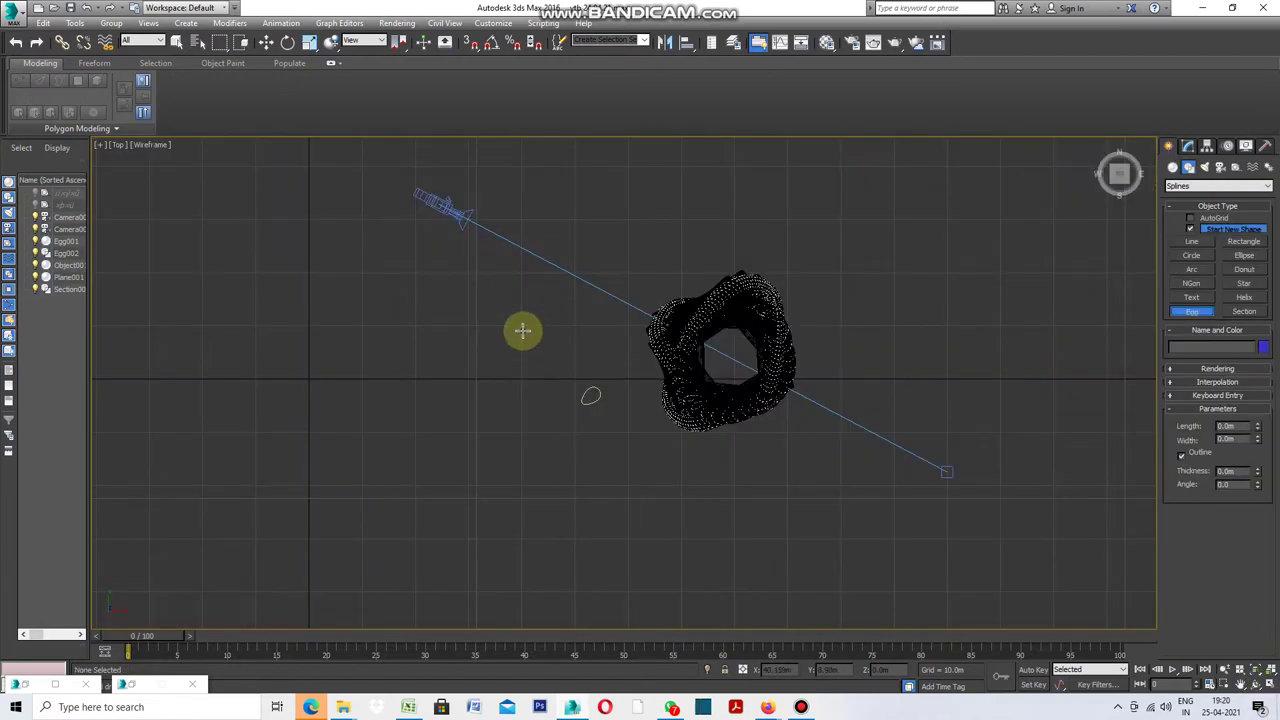
# Draw a single-line egg spline about 17.9 m long and 11.9 m wide with zero thickness, beside the existing model.
pyautogui.moveTo(522, 330); pyautogui.dragTo(510, 364)
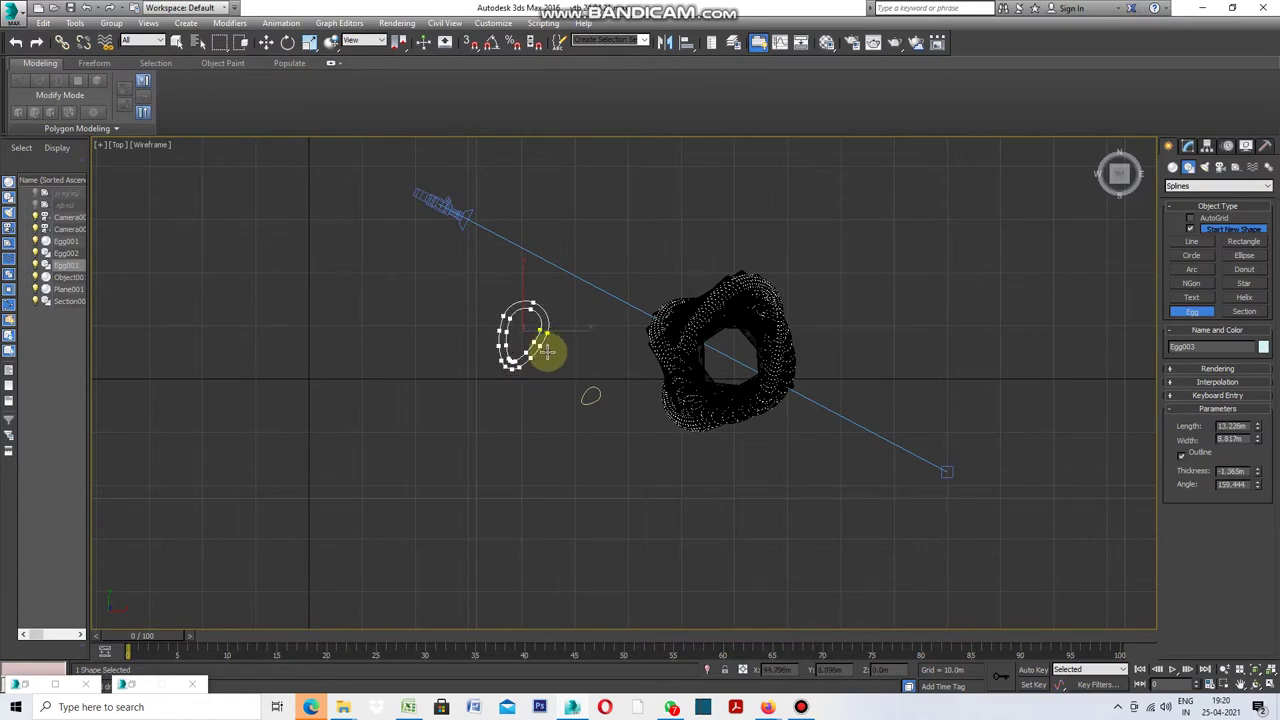
pyautogui.rightClick(548, 352)
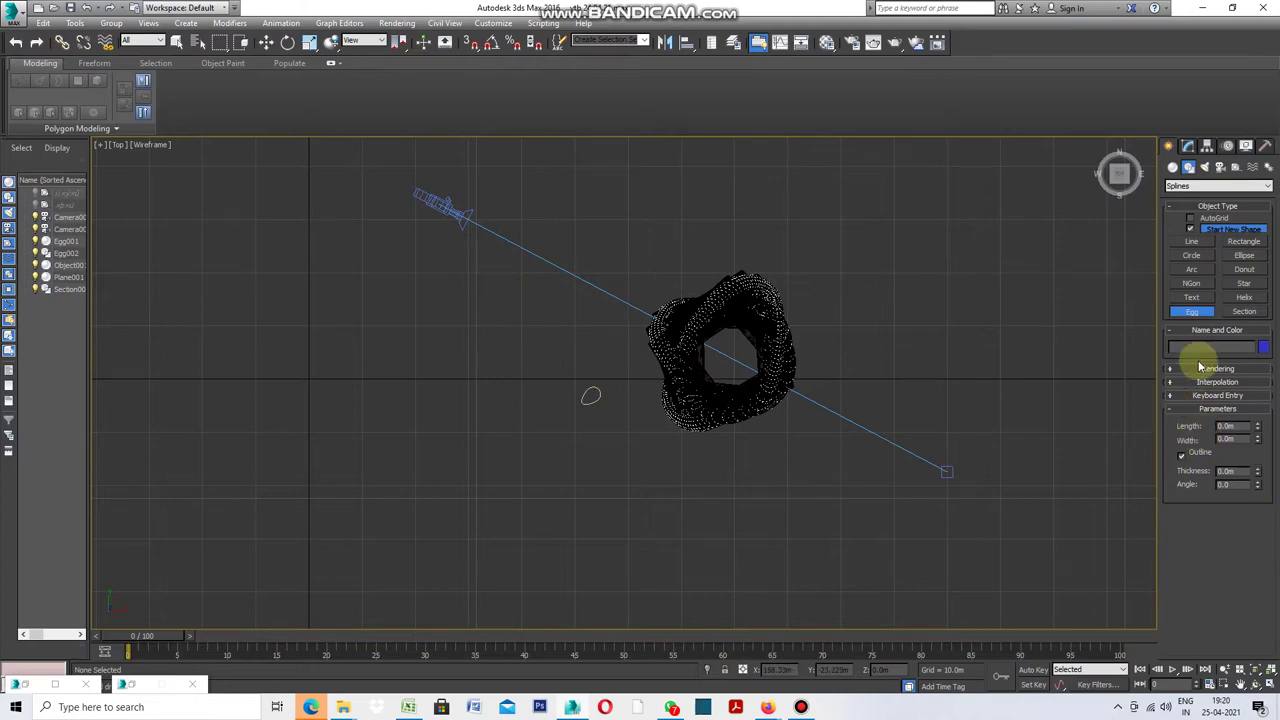
pyautogui.click(1192, 312)
pyautogui.moveTo(514, 351); pyautogui.dragTo(494, 400)
pyautogui.click(500, 404)
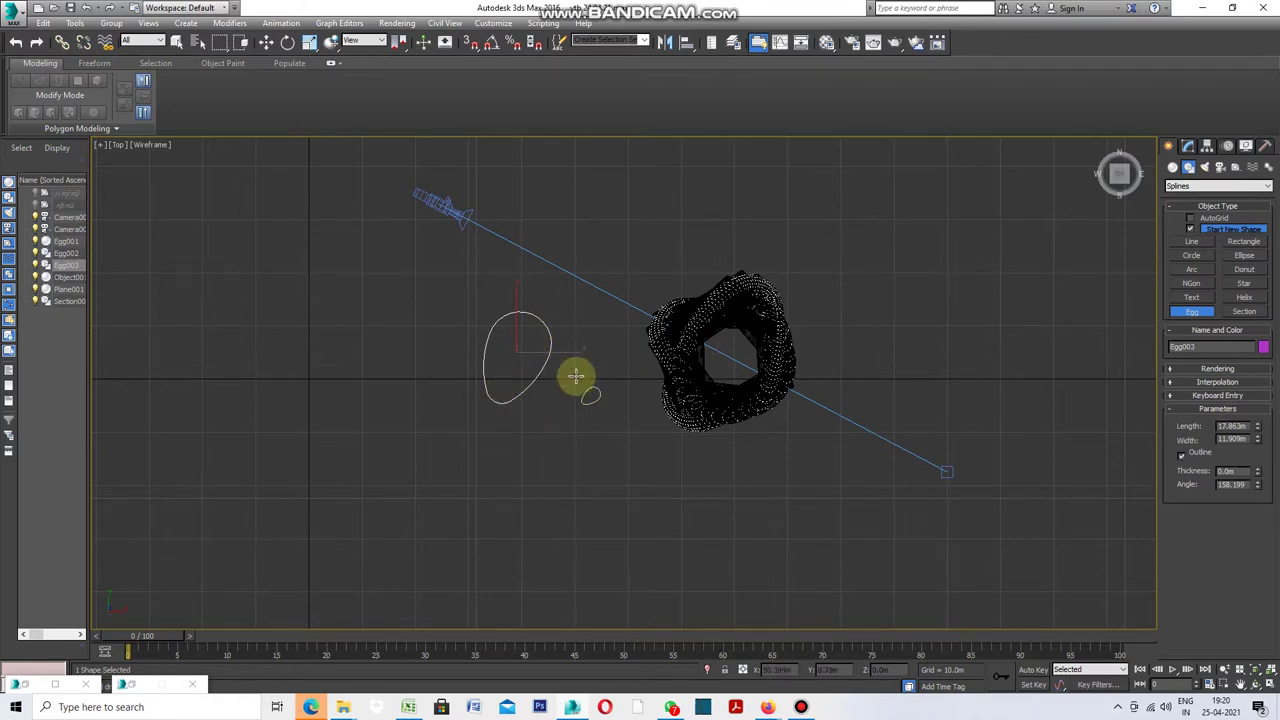
pyautogui.scroll(2, 505, 390)
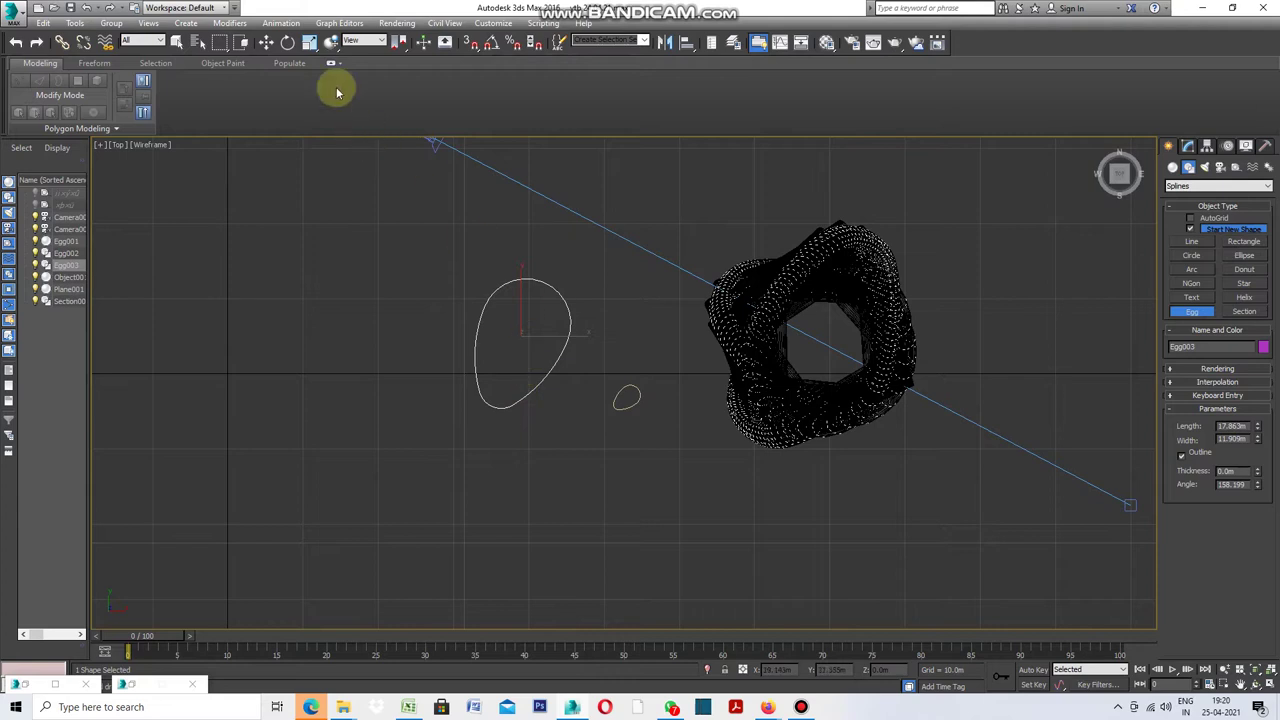
# Rotate one copy of the new egg spline clockwise by about 62 degrees in the Top view.
pyautogui.click(287, 42)
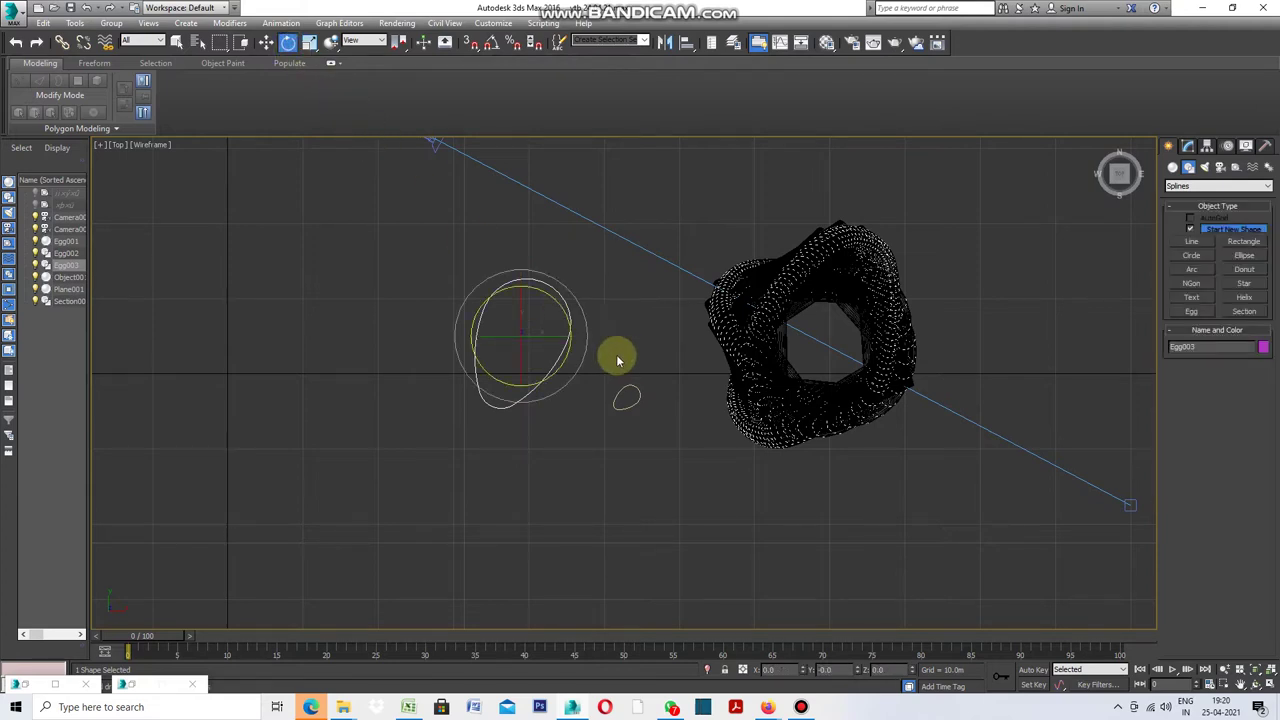
pyautogui.moveTo(586, 350); pyautogui.dragTo(546, 430)
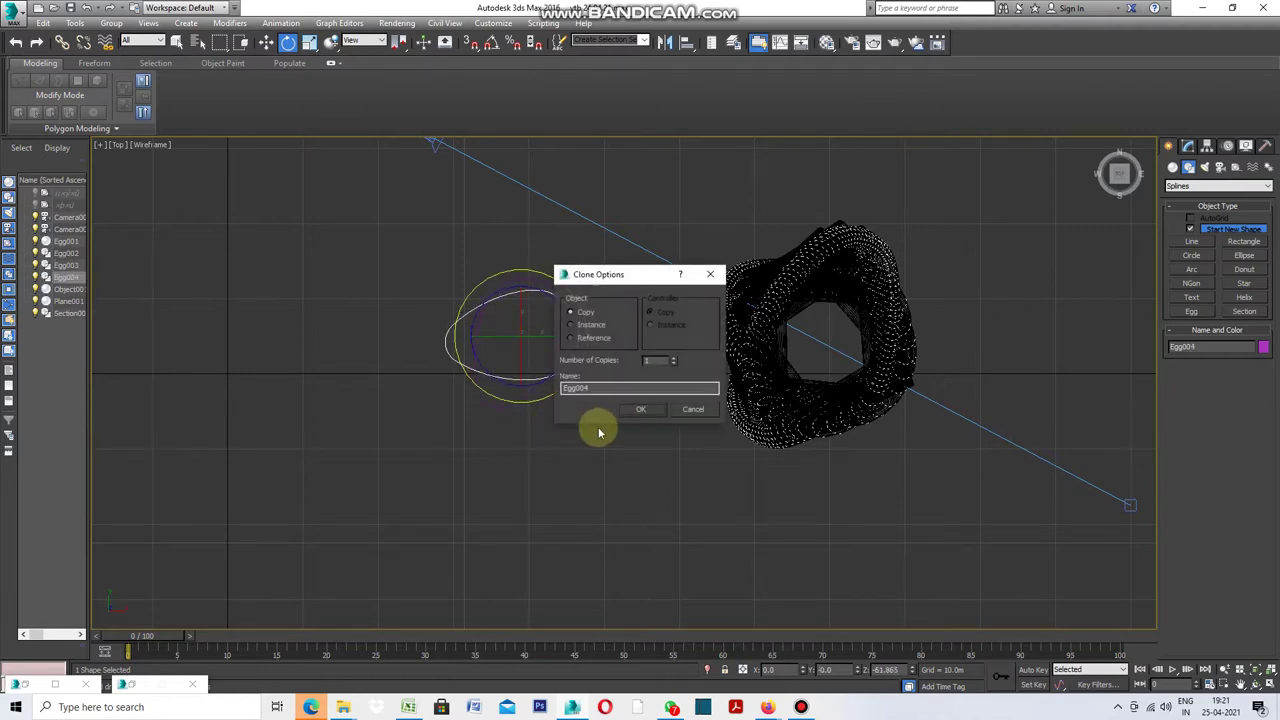
pyautogui.click(648, 413)
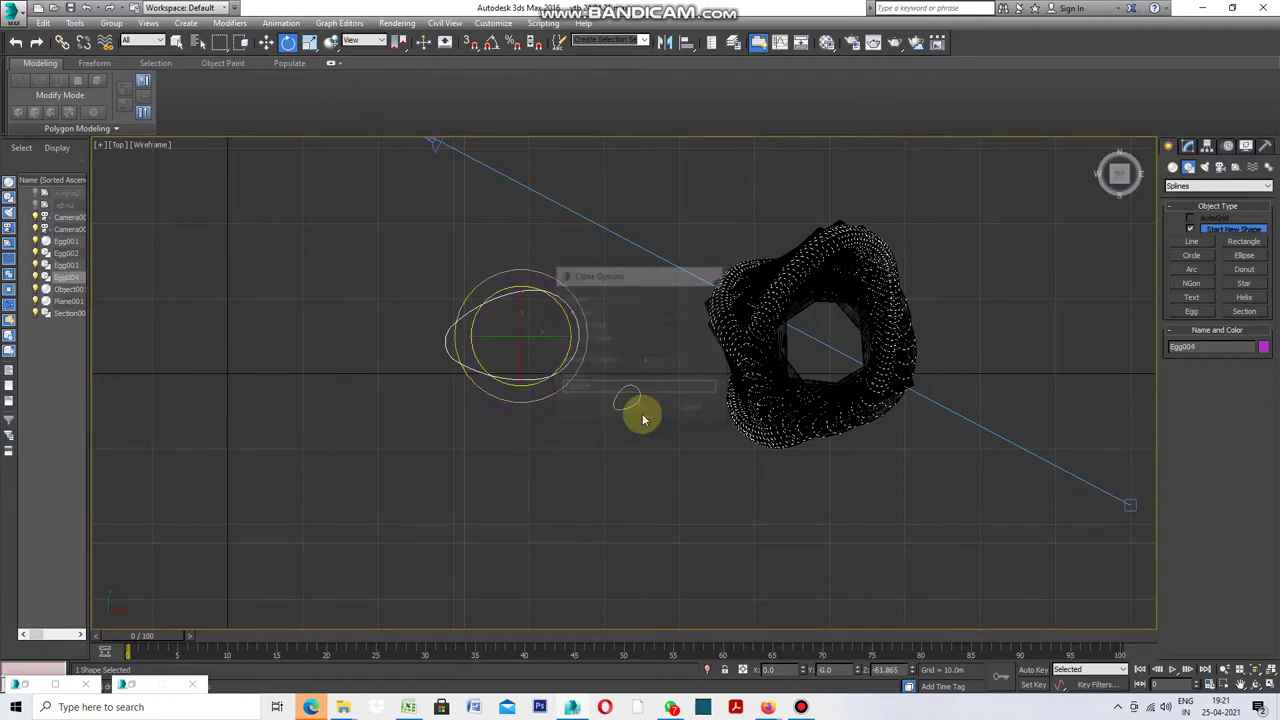
# Mirror the copied egg spline along Y in the Front view with a 6 m offset and no clone, and deselect it.
pyautogui.click(100, 144)
pyautogui.click(126, 159)
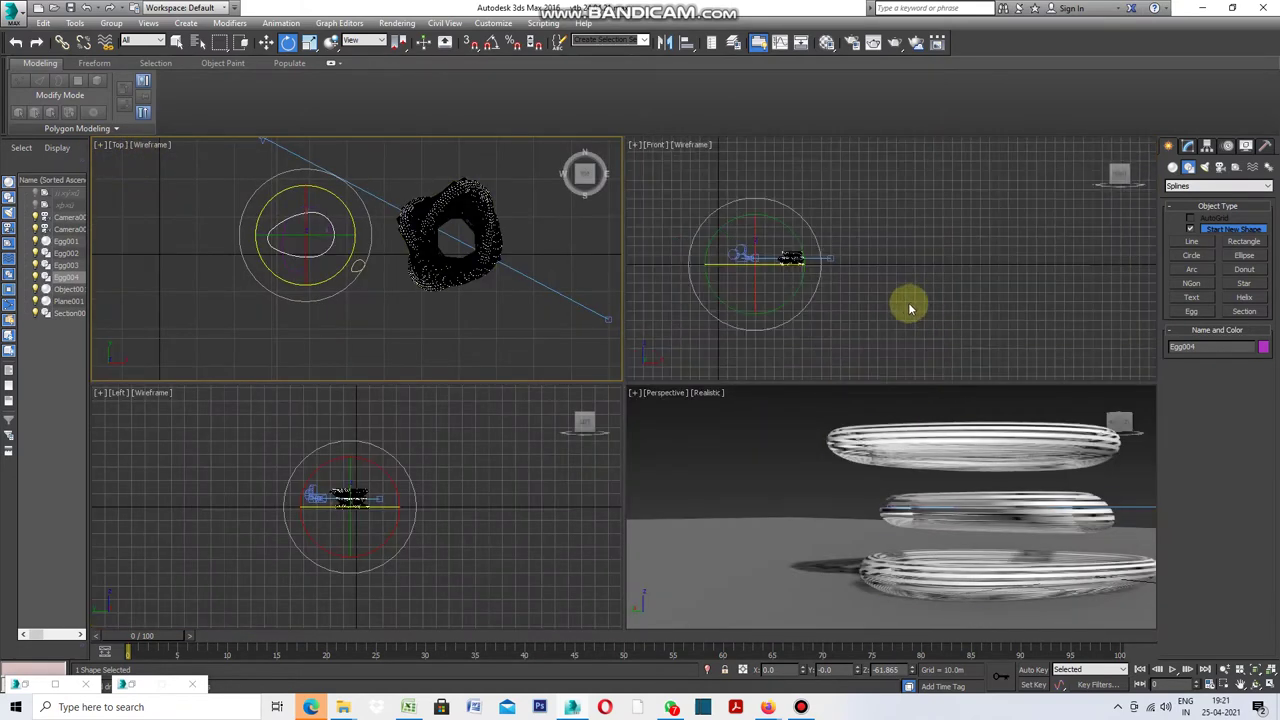
pyautogui.scroll(5, 795, 265)
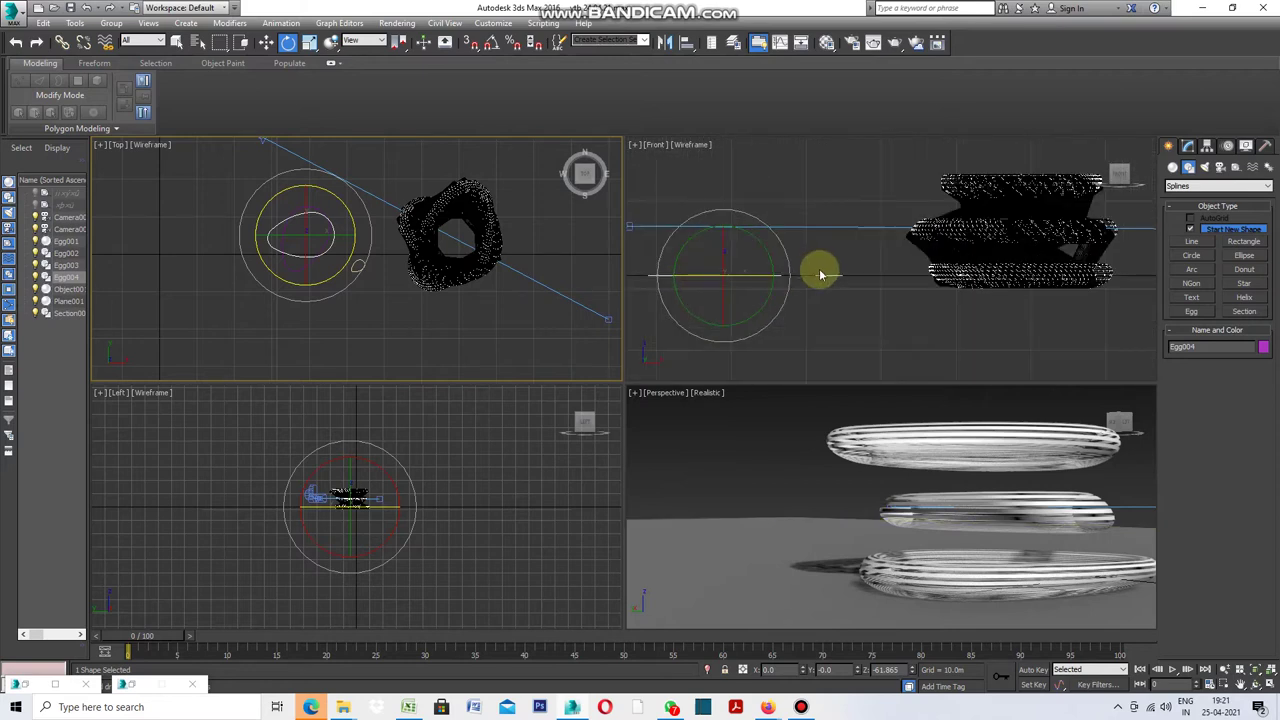
pyautogui.click(634, 146)
pyautogui.click(637, 150)
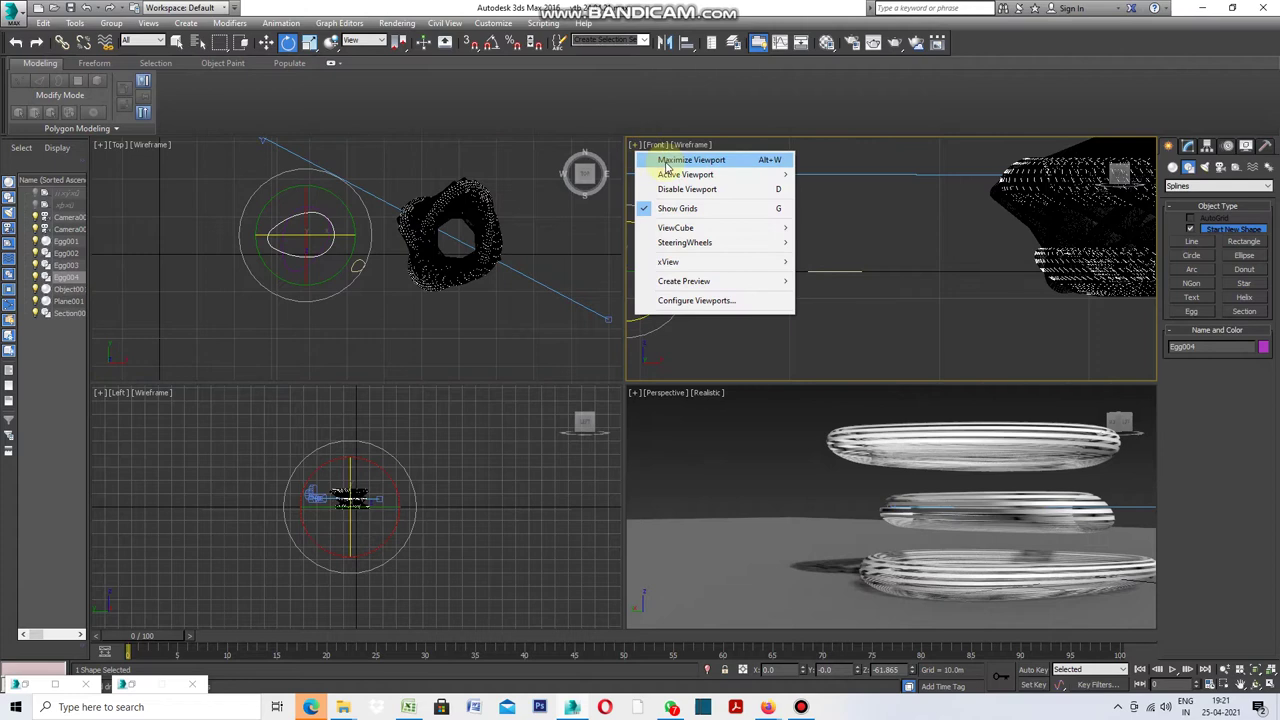
pyautogui.click(686, 161)
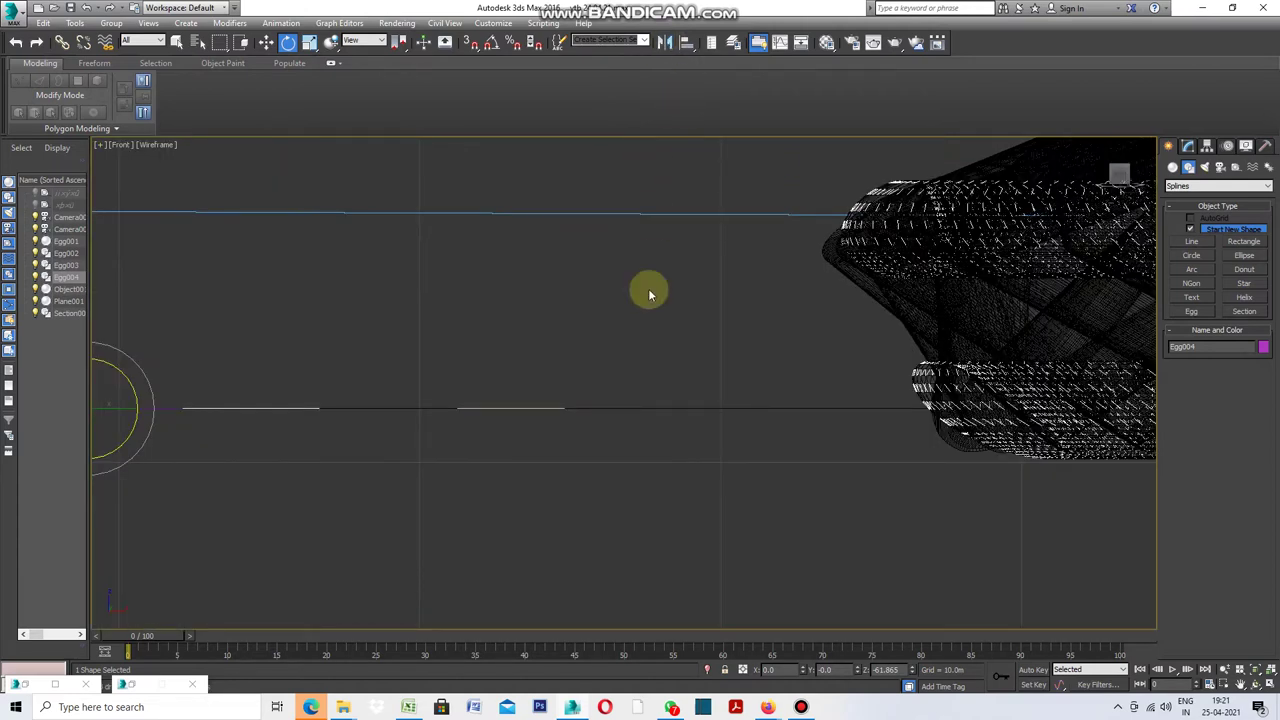
pyautogui.scroll(-3, 786, 431)
pyautogui.scroll(-4, 635, 445)
pyautogui.scroll(4, 468, 432)
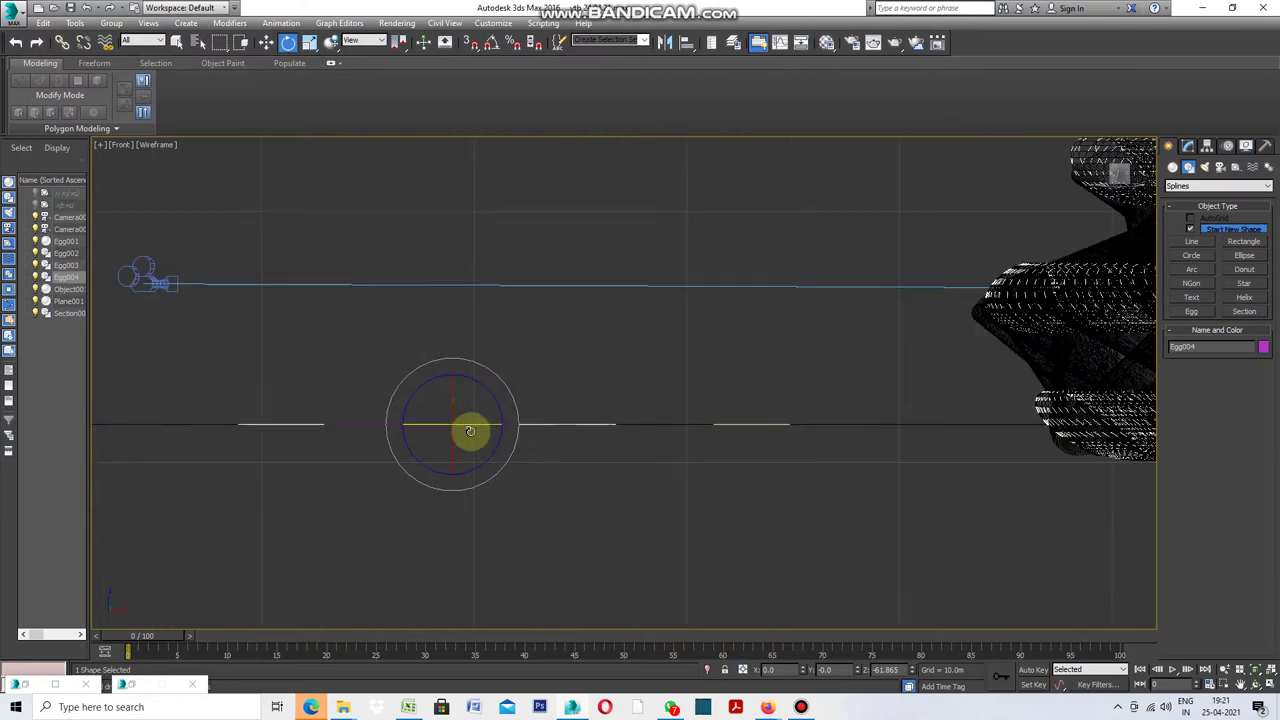
pyautogui.click(665, 42)
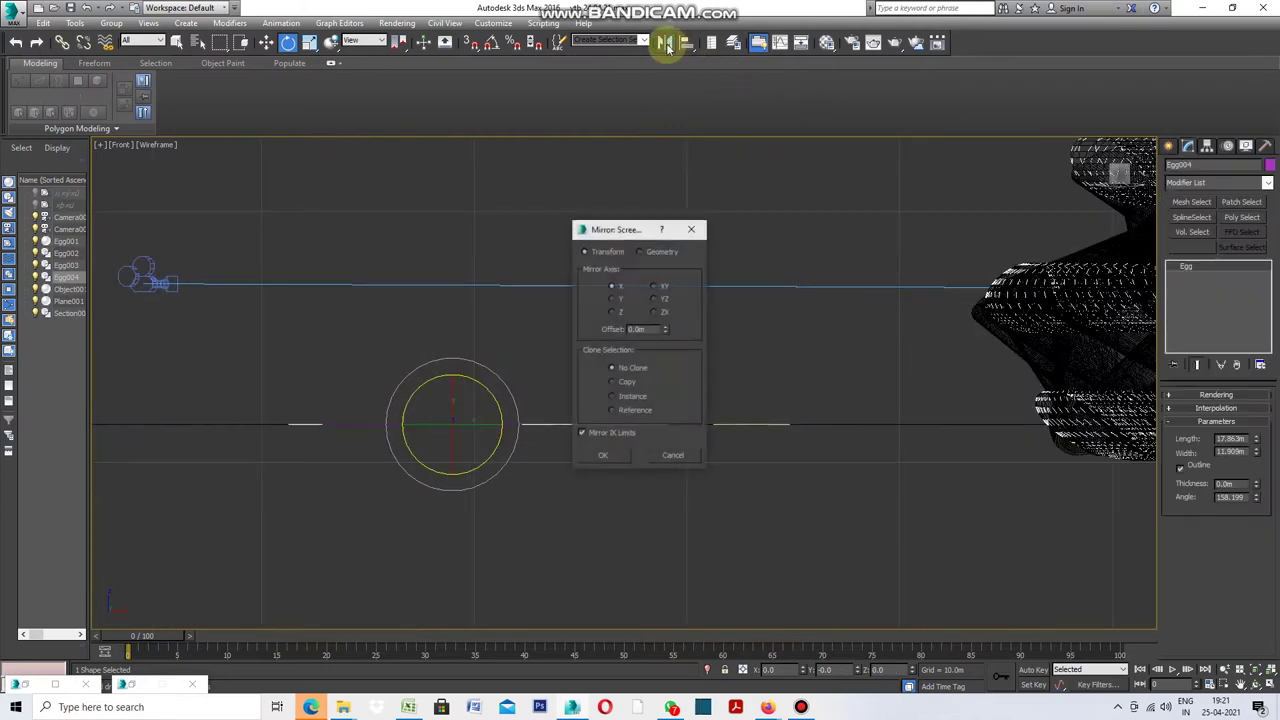
pyautogui.click(613, 299)
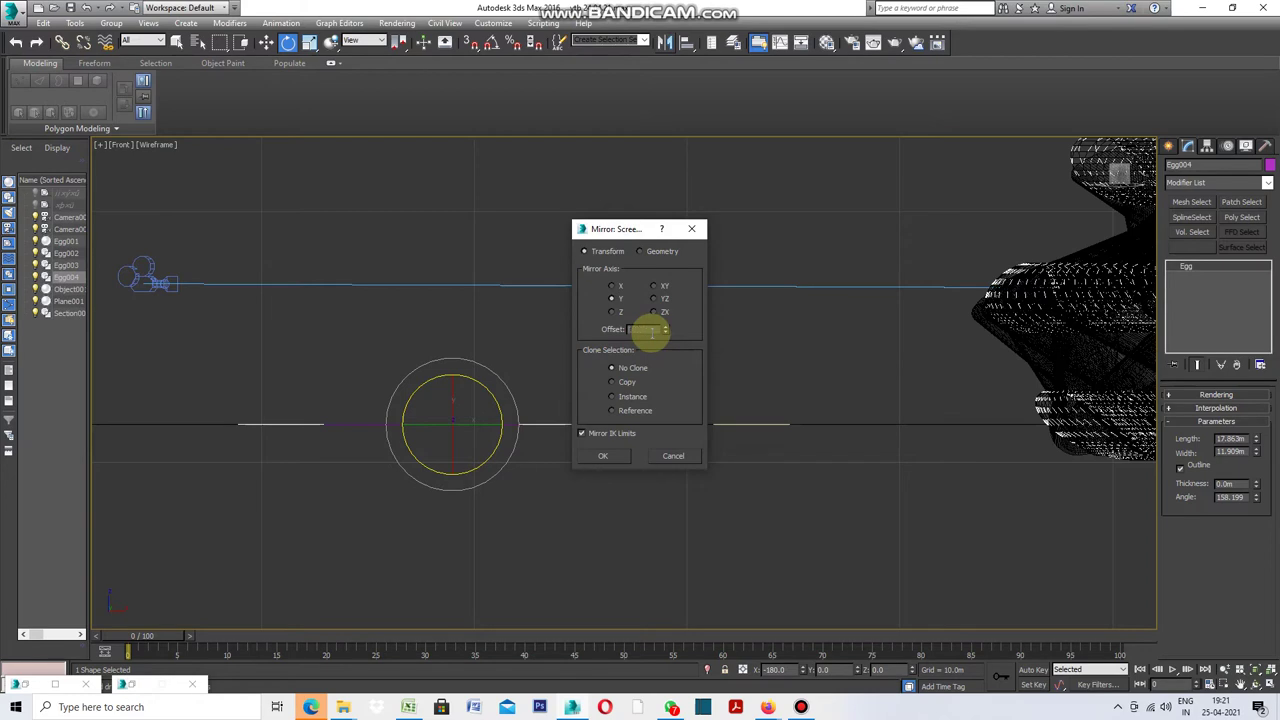
pyautogui.write('6')
pyautogui.press('Return')
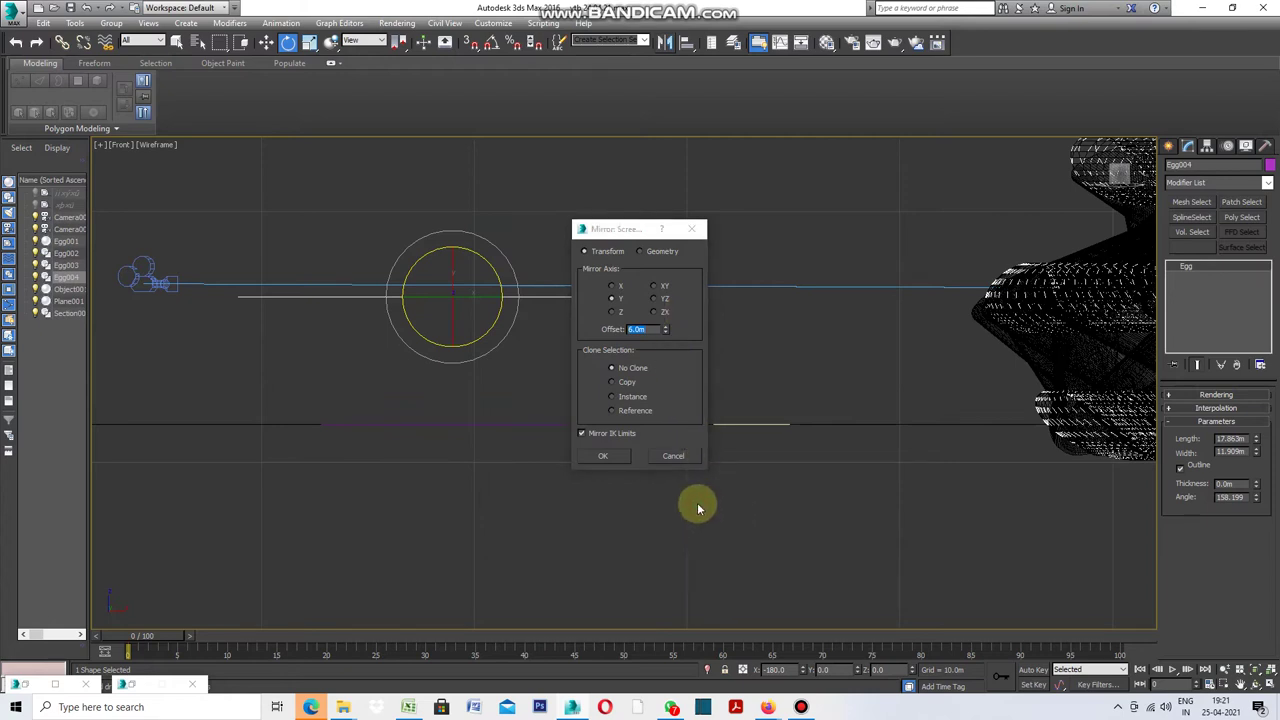
pyautogui.click(603, 455)
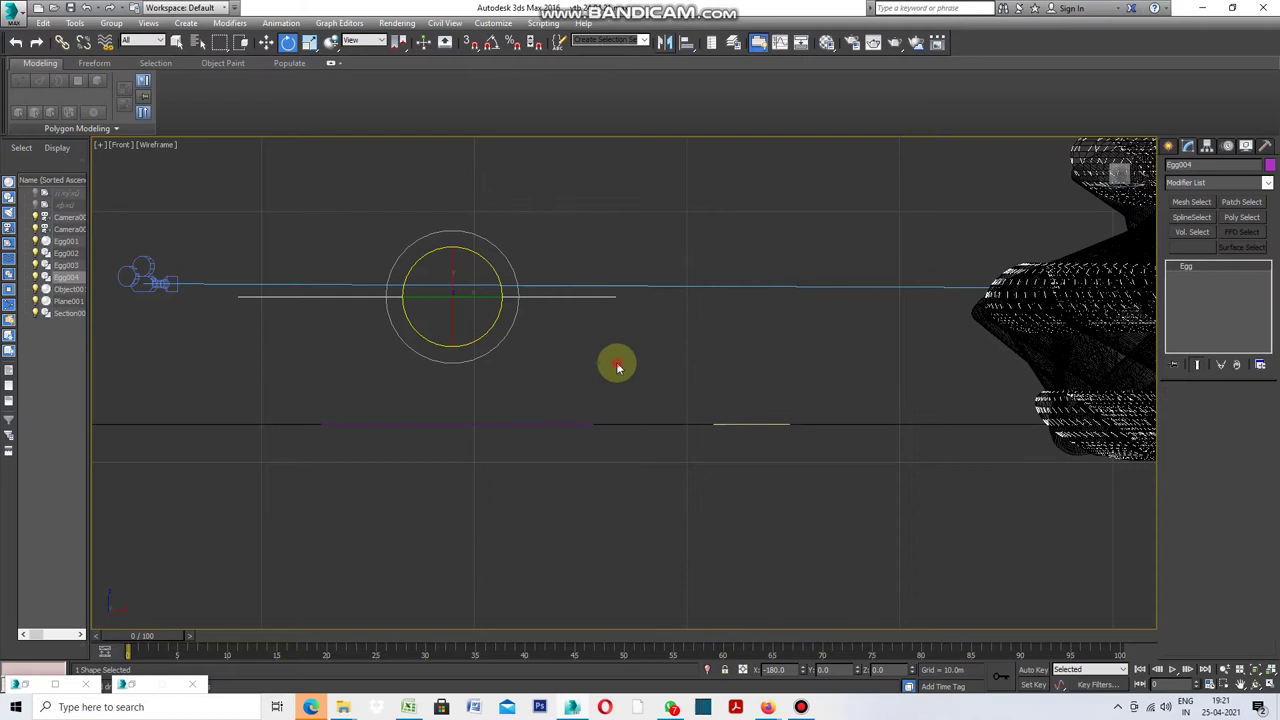
pyautogui.press('Delete')
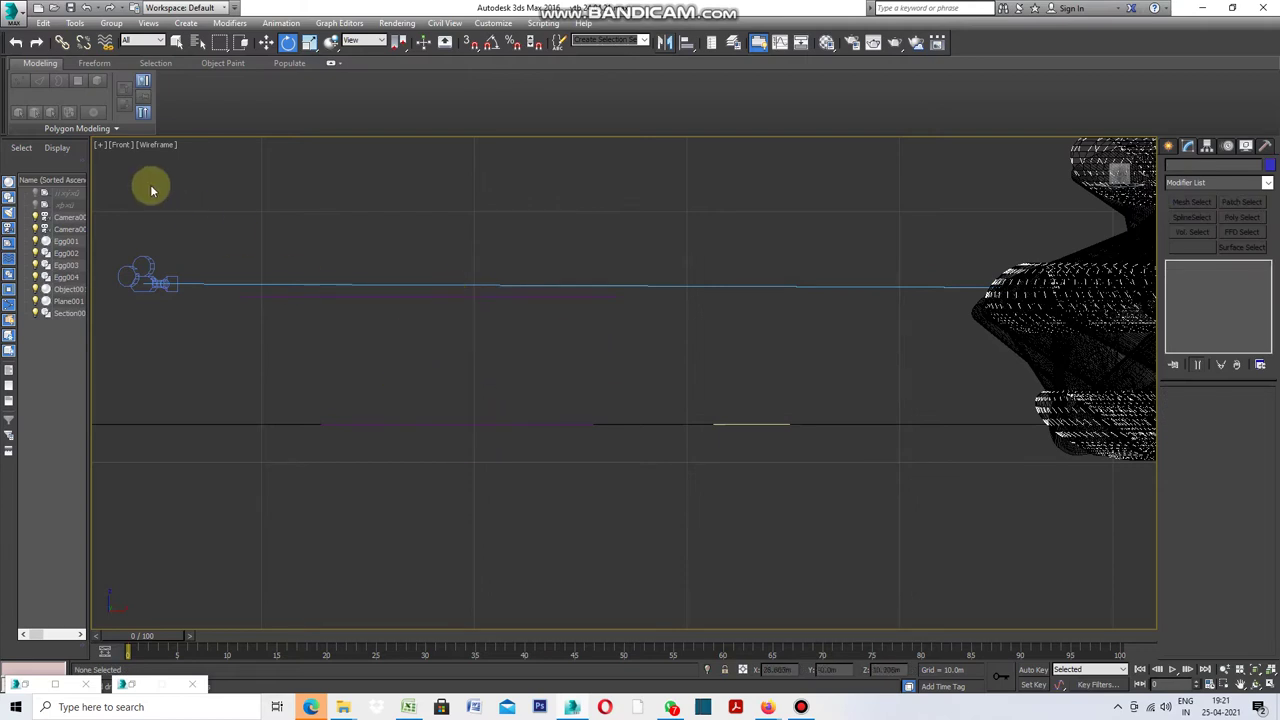
# Examine the two stacked egg splines in the four-viewport layout, checking their spacing in Perspective and their overlap in Top.
pyautogui.click(99, 145)
pyautogui.click(136, 161)
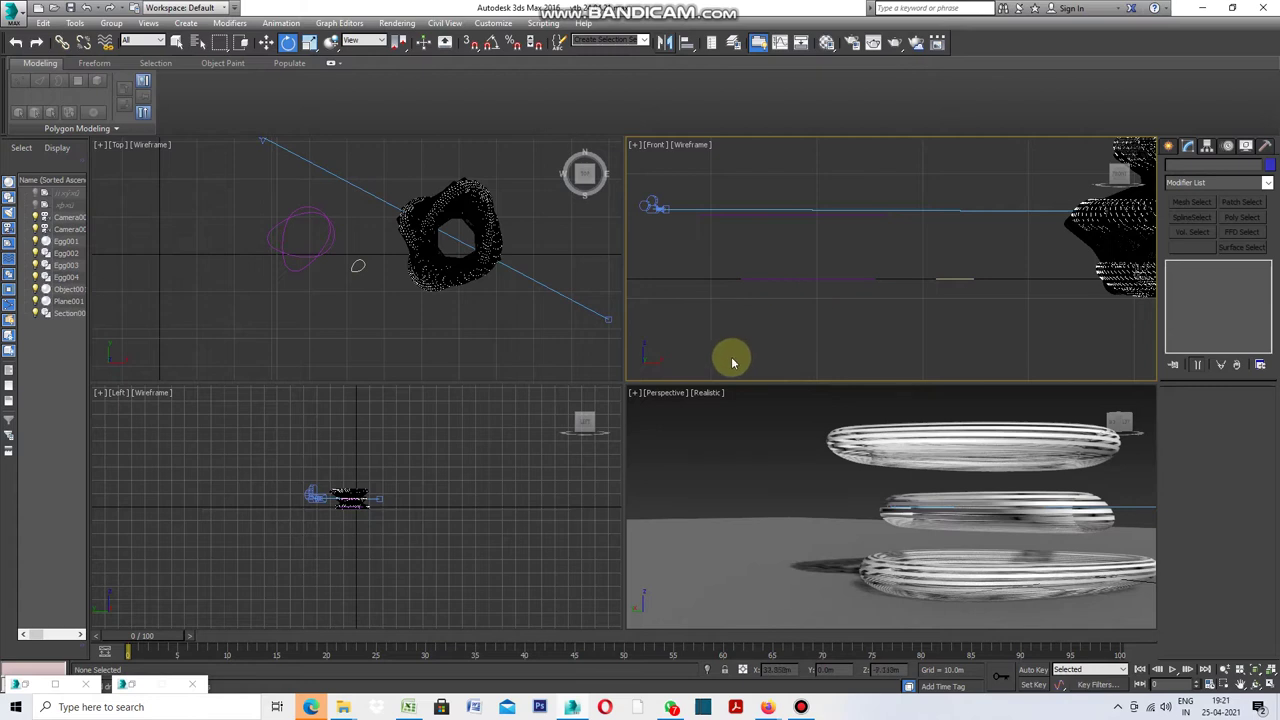
pyautogui.scroll(-2, 783, 290)
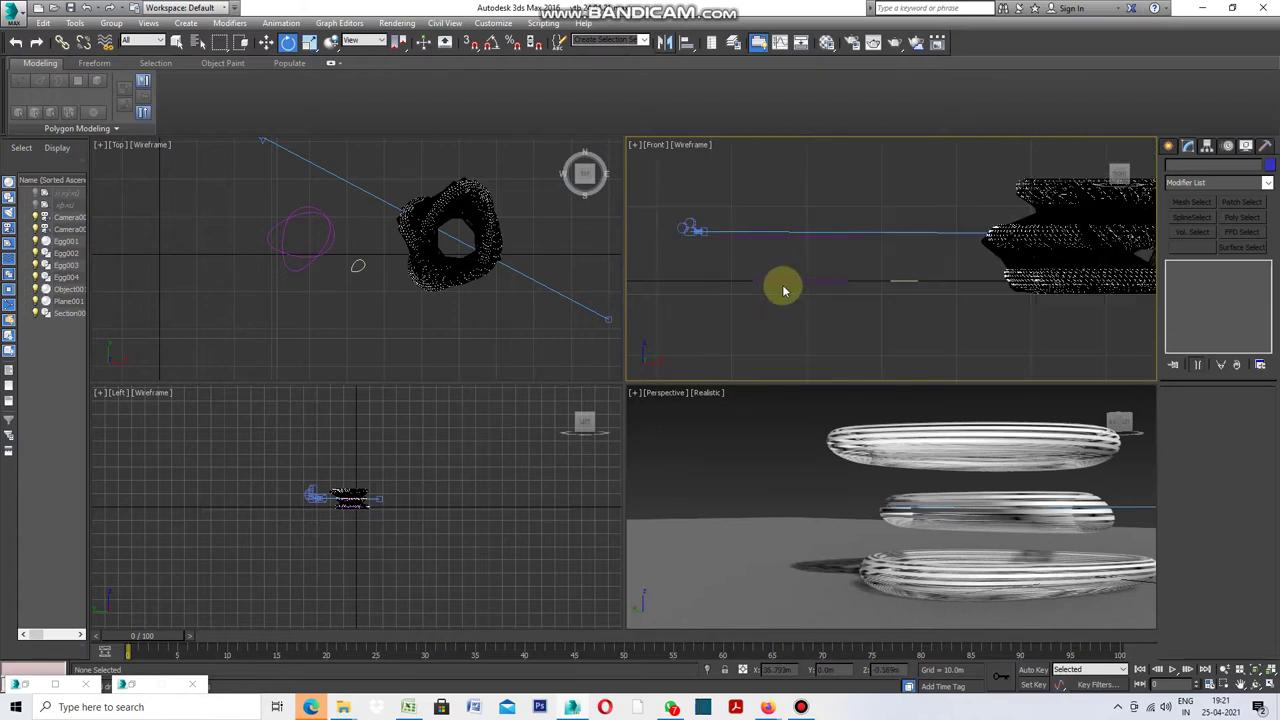
pyautogui.scroll(-2, 745, 432)
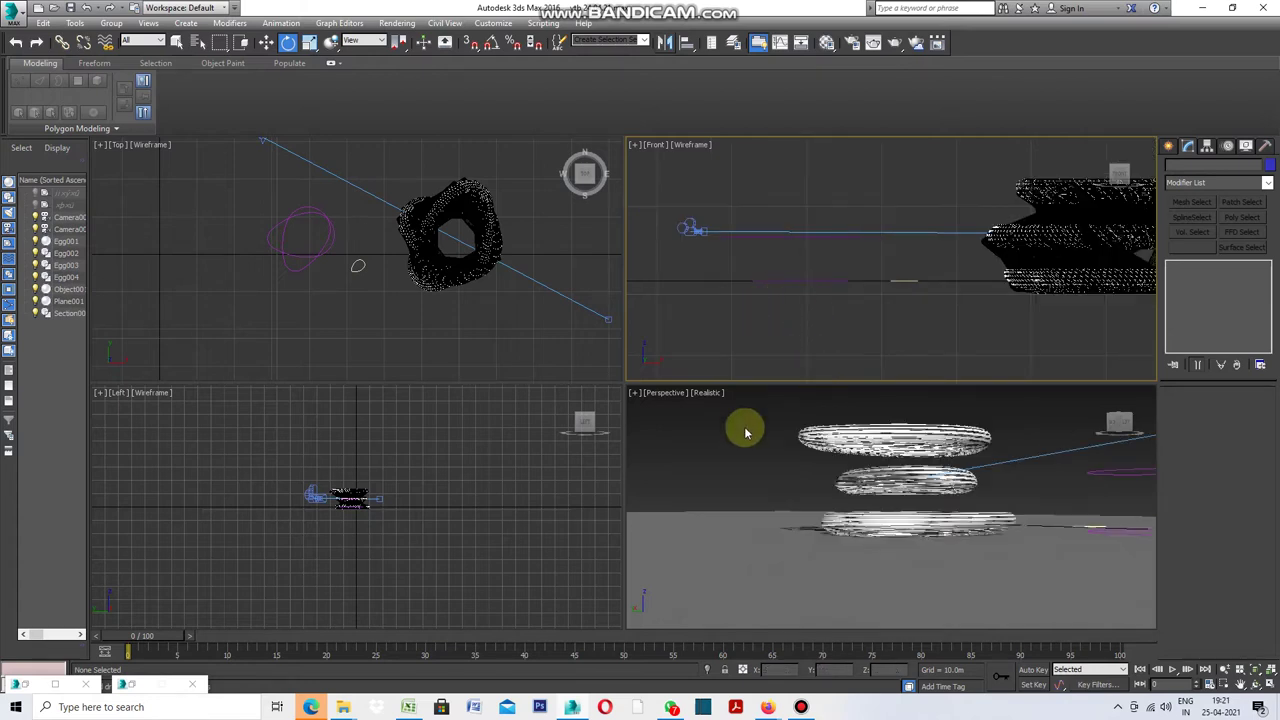
pyautogui.click(1240, 686)
pyautogui.moveTo(1080, 514); pyautogui.dragTo(837, 523)
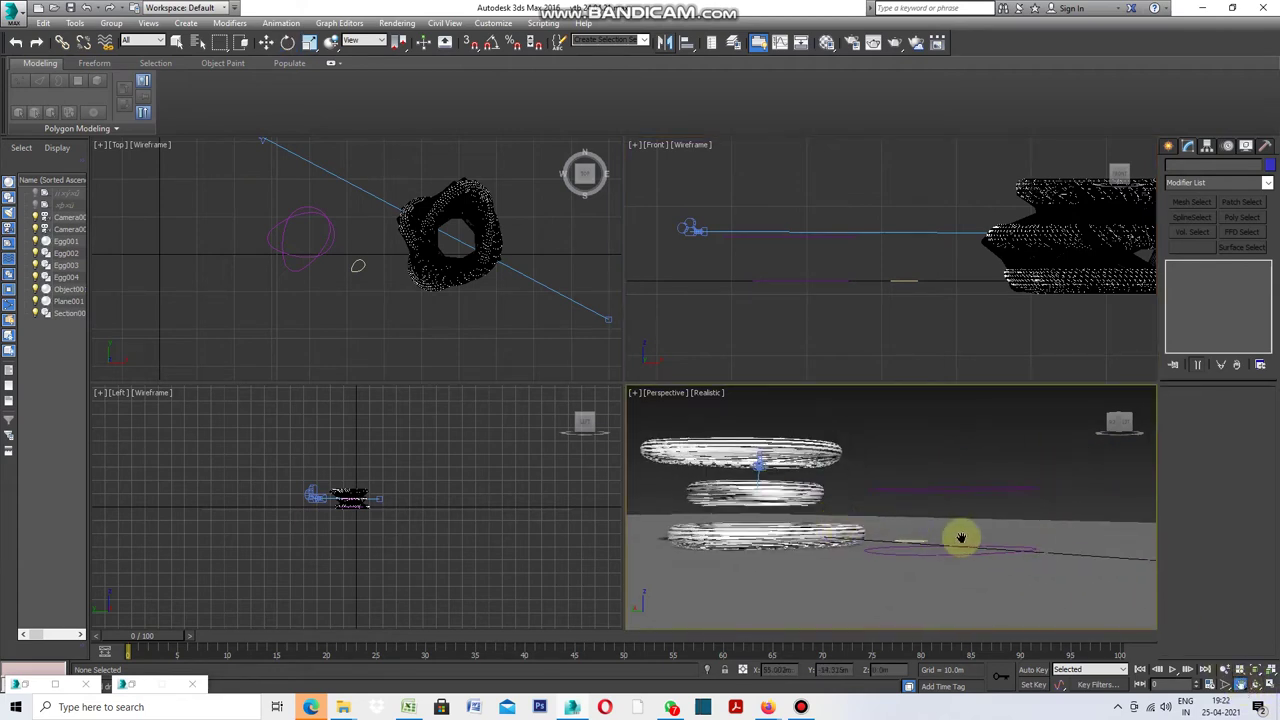
pyautogui.scroll(2, 960, 535)
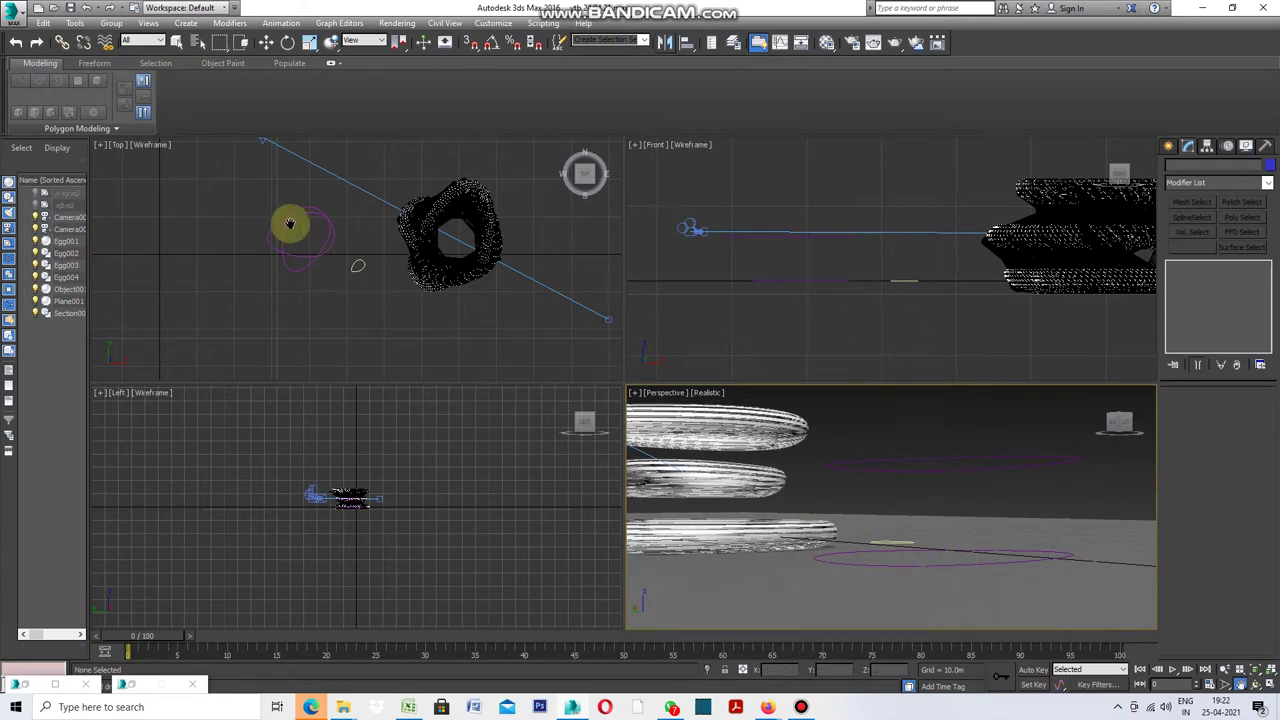
pyautogui.scroll(2, 289, 223)
pyautogui.scroll(2, 290, 222)
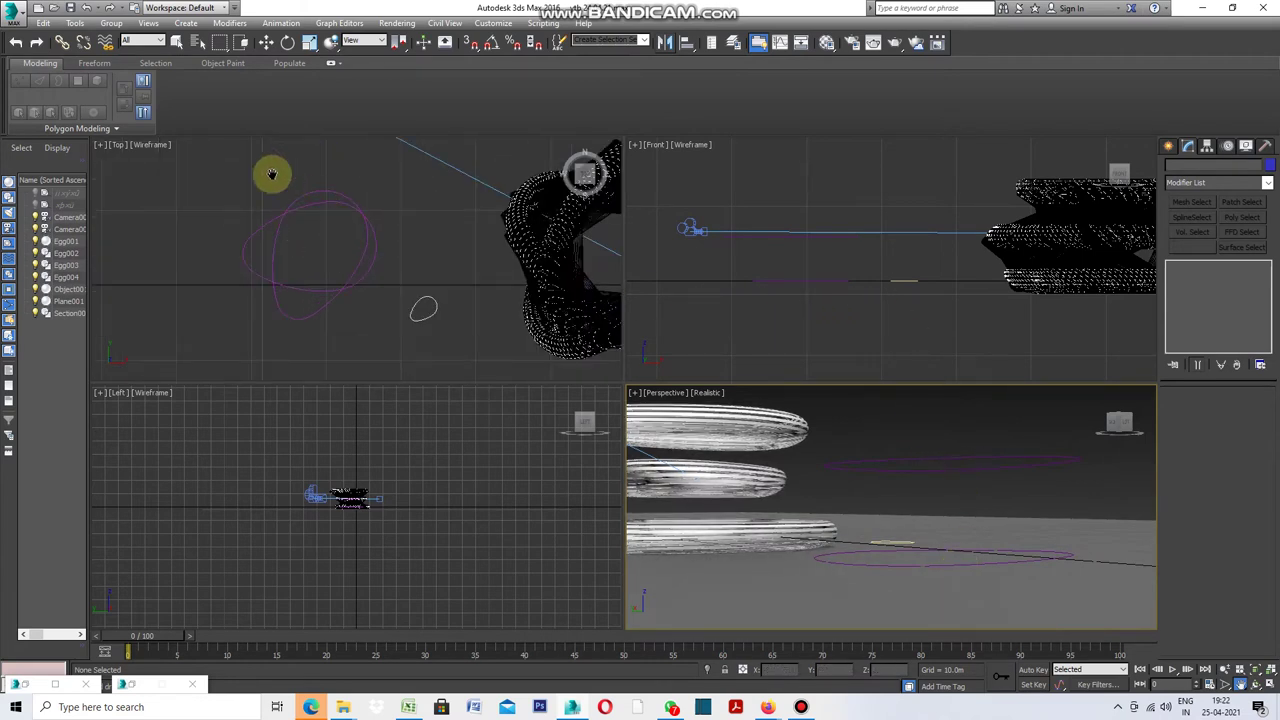
# Rotate one copy of the raised egg spline clockwise in the Top view.
pyautogui.click(178, 43)
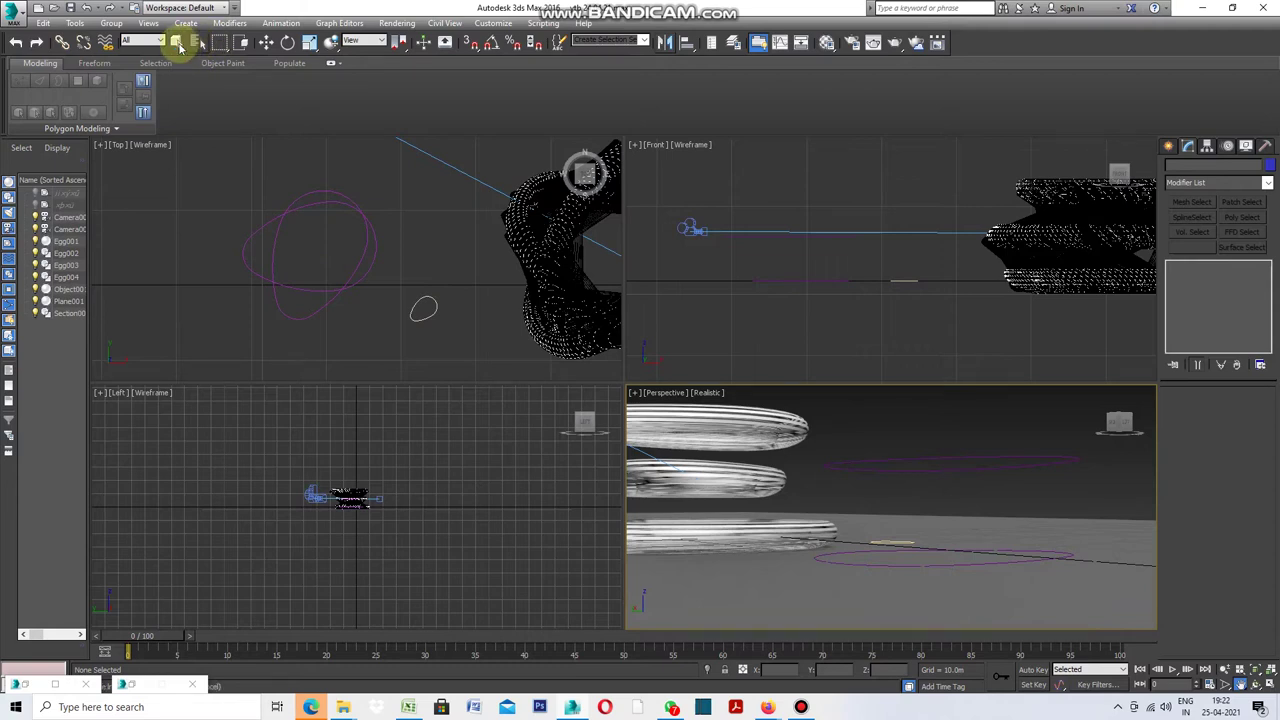
pyautogui.click(329, 290)
pyautogui.click(329, 290)
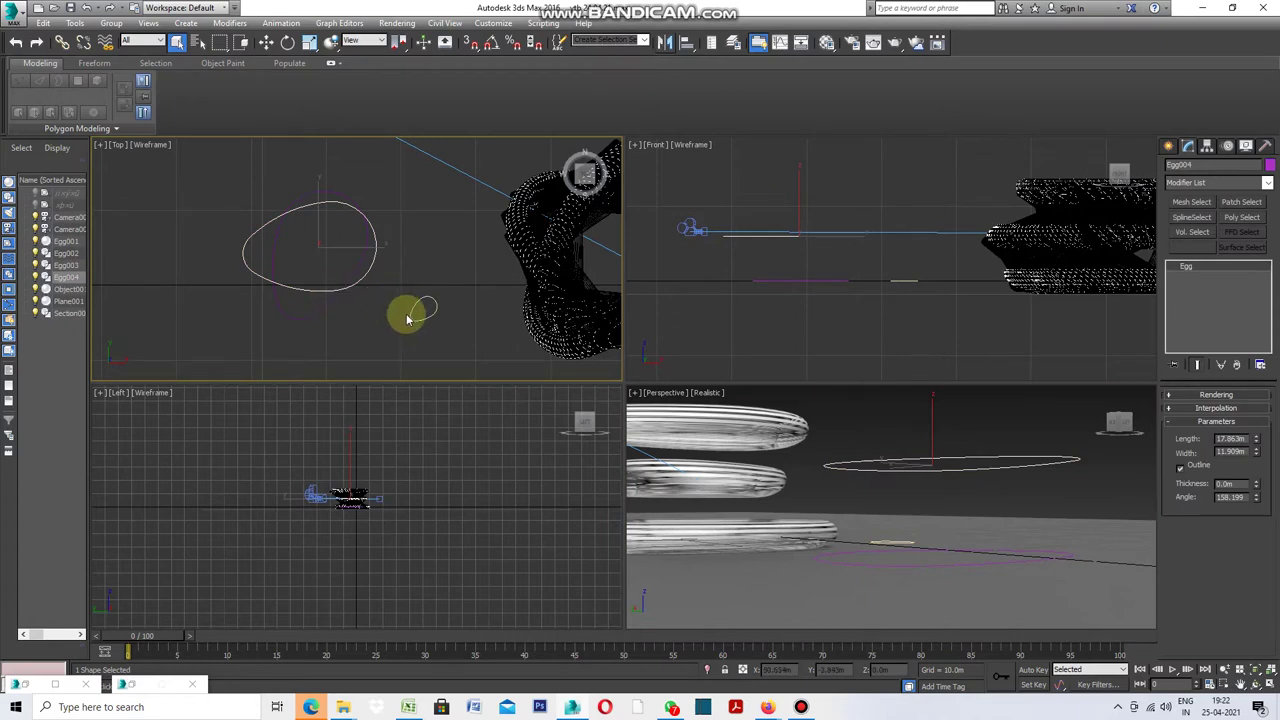
pyautogui.click(289, 43)
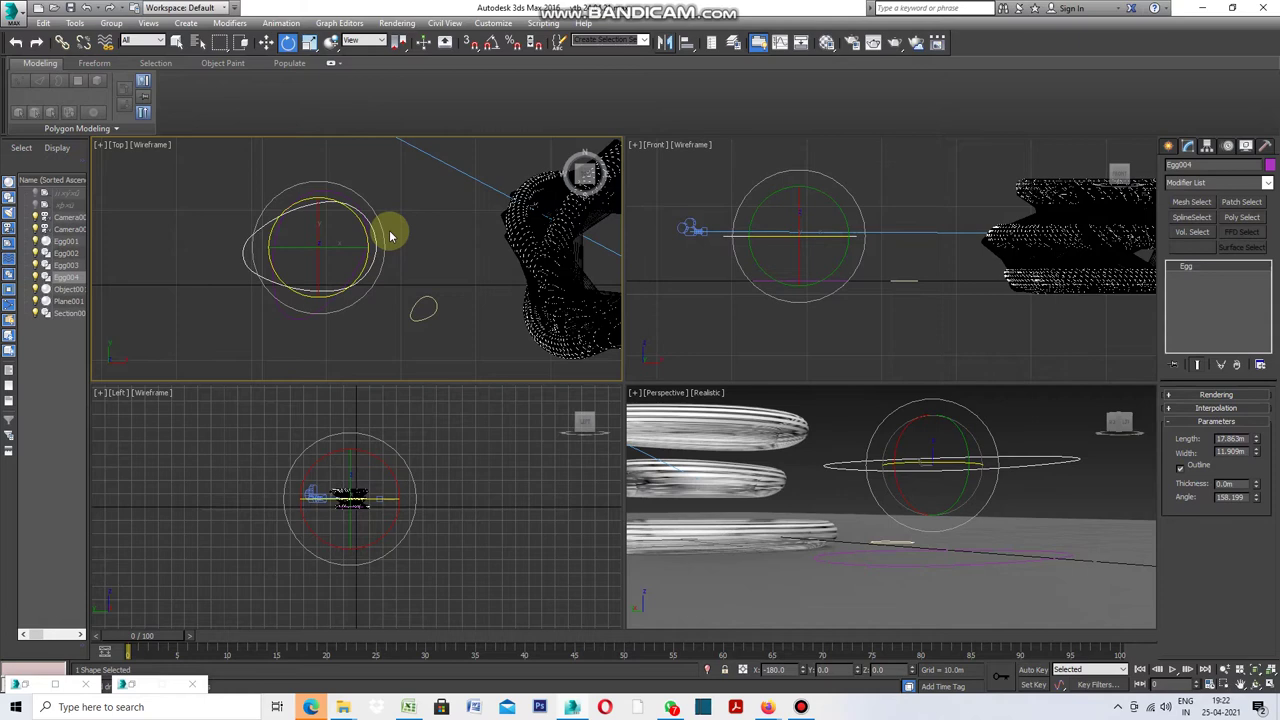
pyautogui.moveTo(383, 223)
pyautogui.mouseDown()
pyautogui.moveTo(393, 302)
pyautogui.moveTo(403, 289)
pyautogui.moveTo(394, 346)
pyautogui.moveTo(331, 371)
pyautogui.moveTo(505, 304)
pyautogui.moveTo(500, 466)
pyautogui.mouseUp()
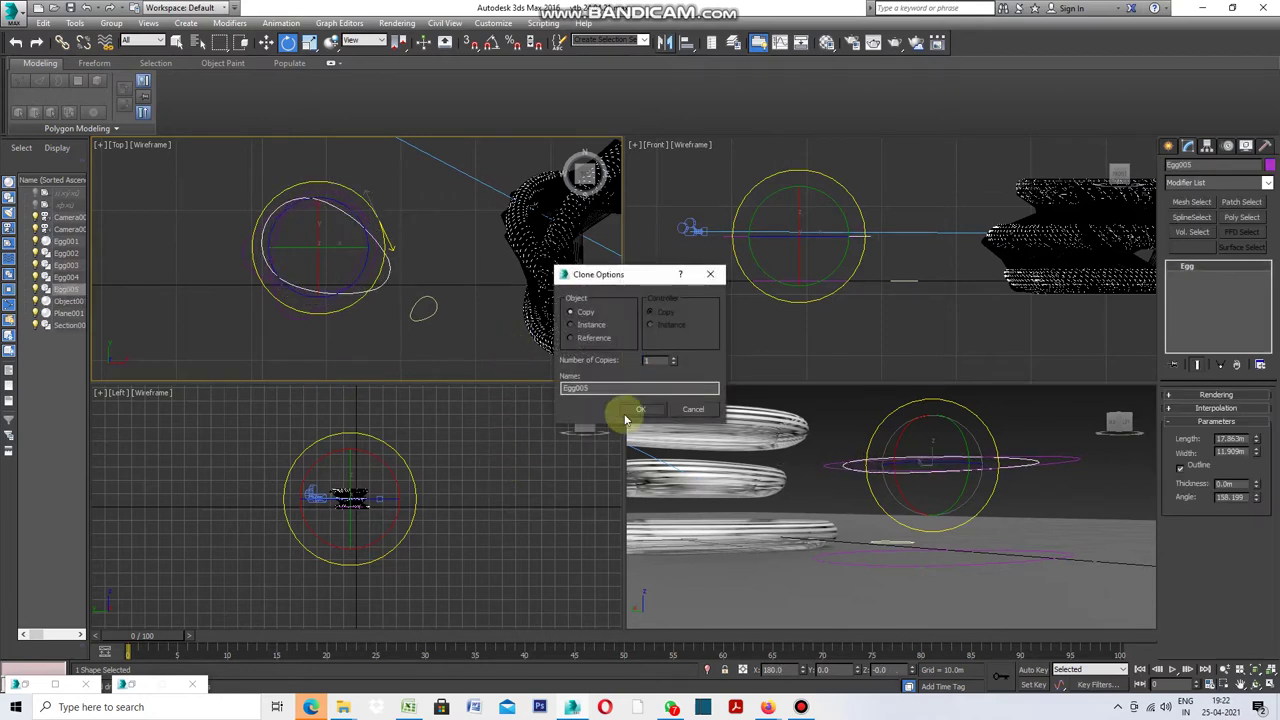
pyautogui.click(641, 409)
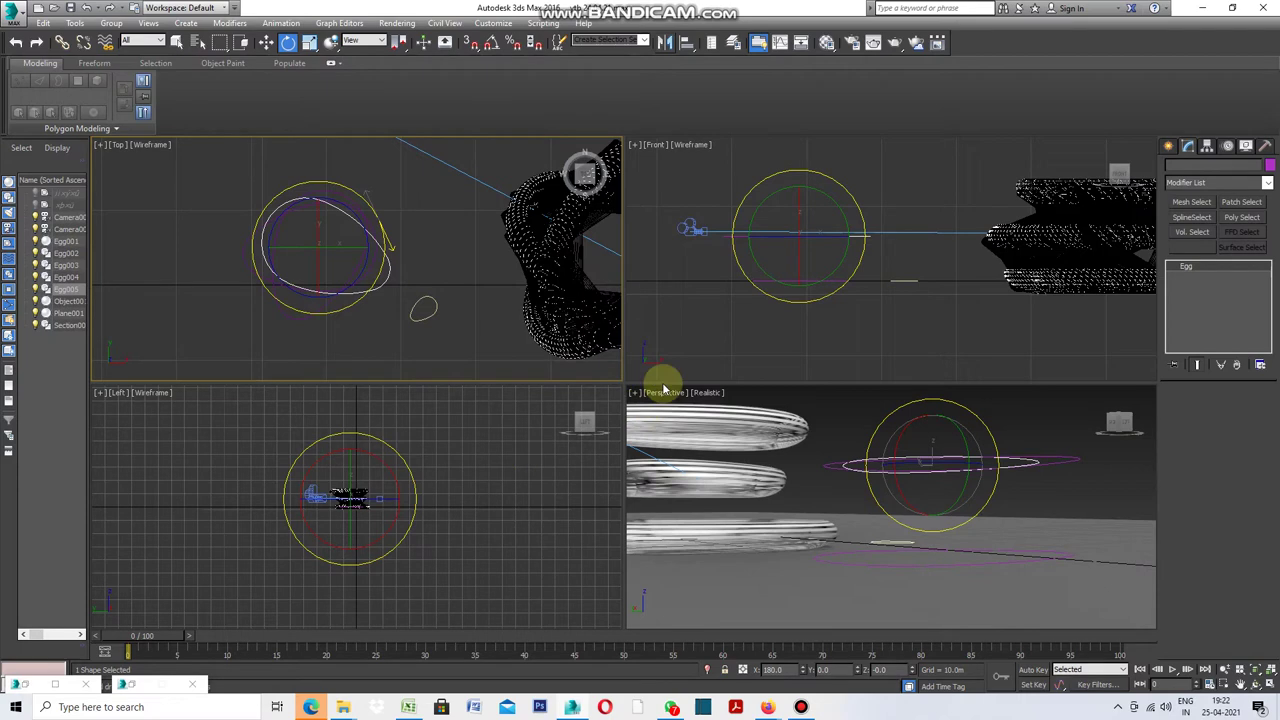
# Mirror the newest egg spline along Y in the Front view with a 6 m offset and no clone, and return to four viewports.
pyautogui.click(636, 148)
pyautogui.click(664, 160)
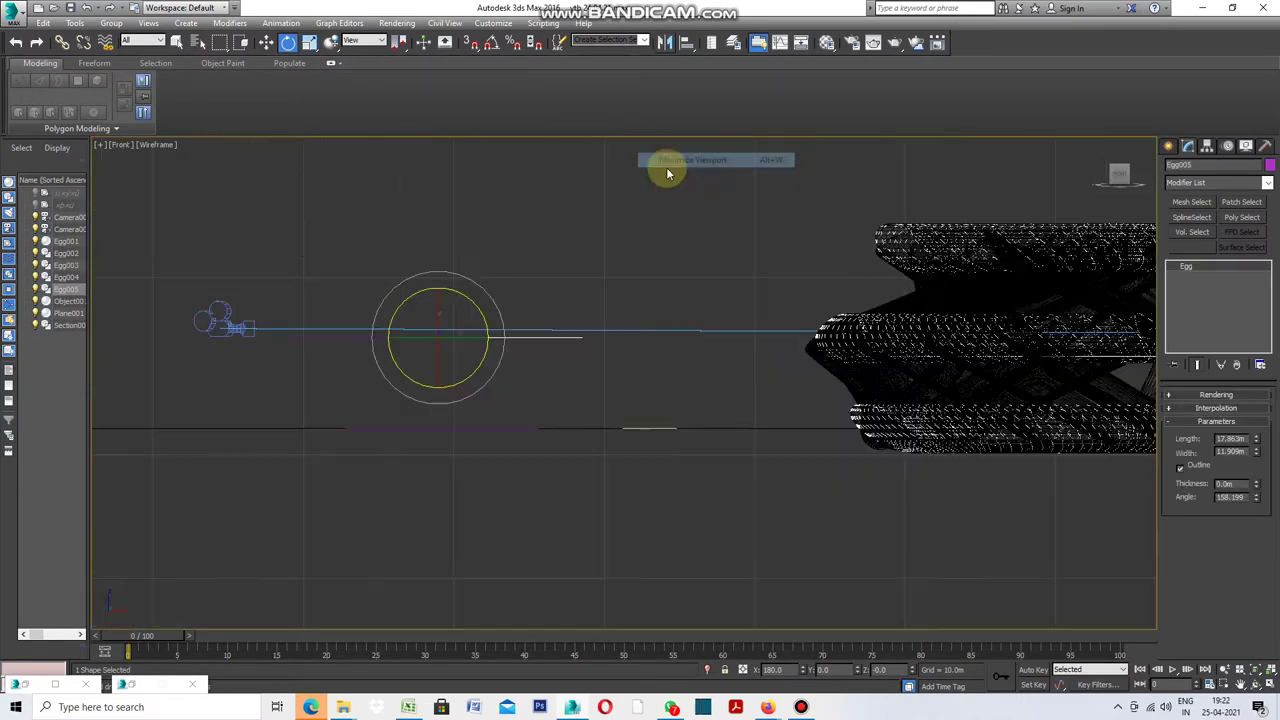
pyautogui.click(666, 43)
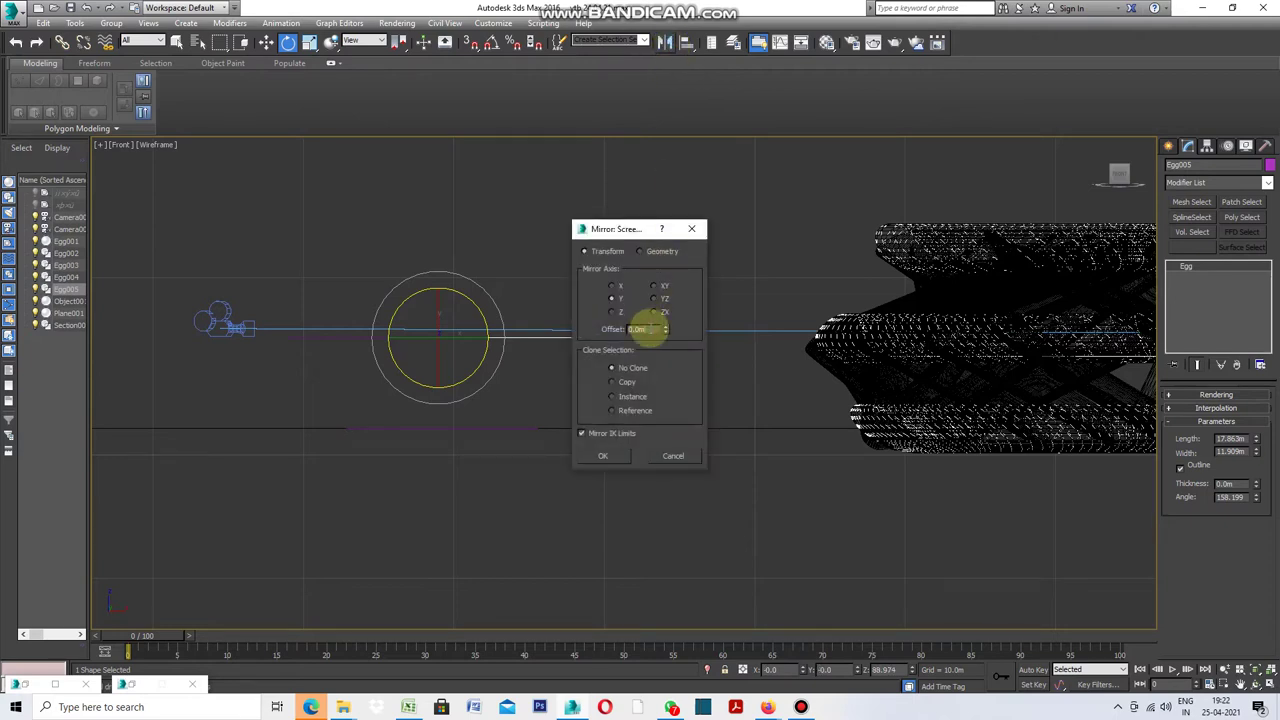
pyautogui.write('6')
pyautogui.press('Return')
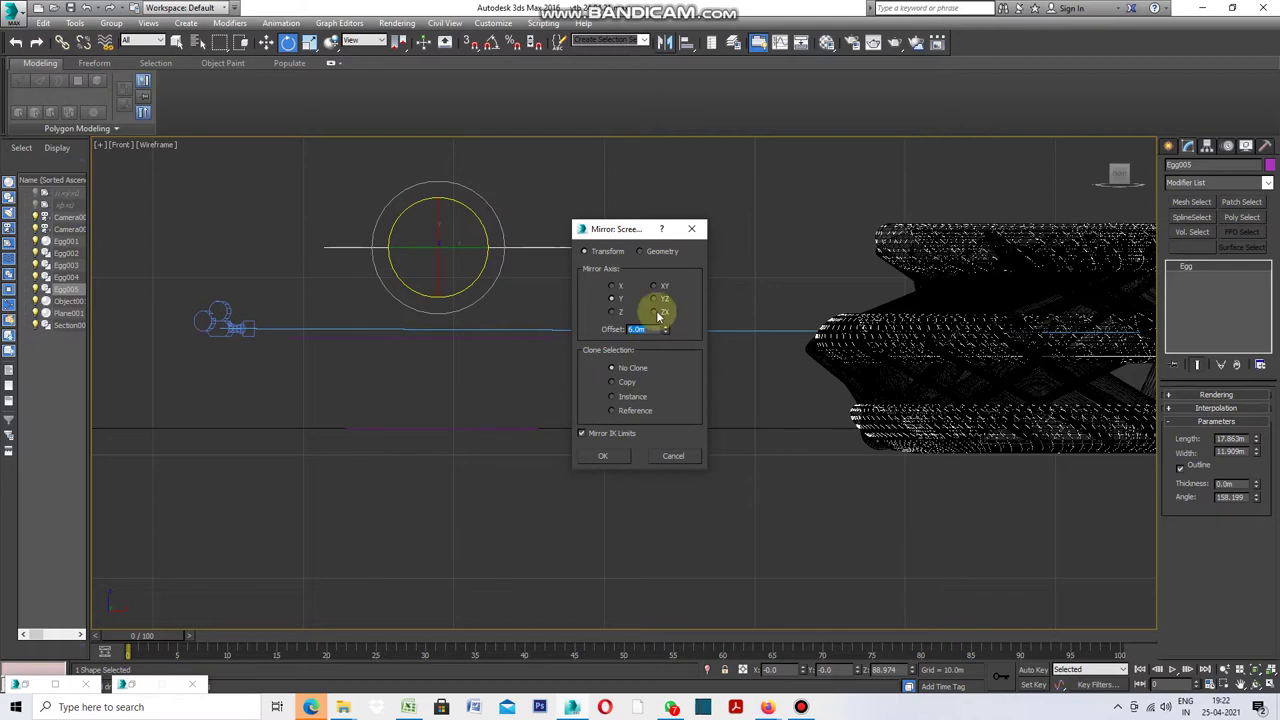
pyautogui.click(604, 455)
pyautogui.click(659, 492)
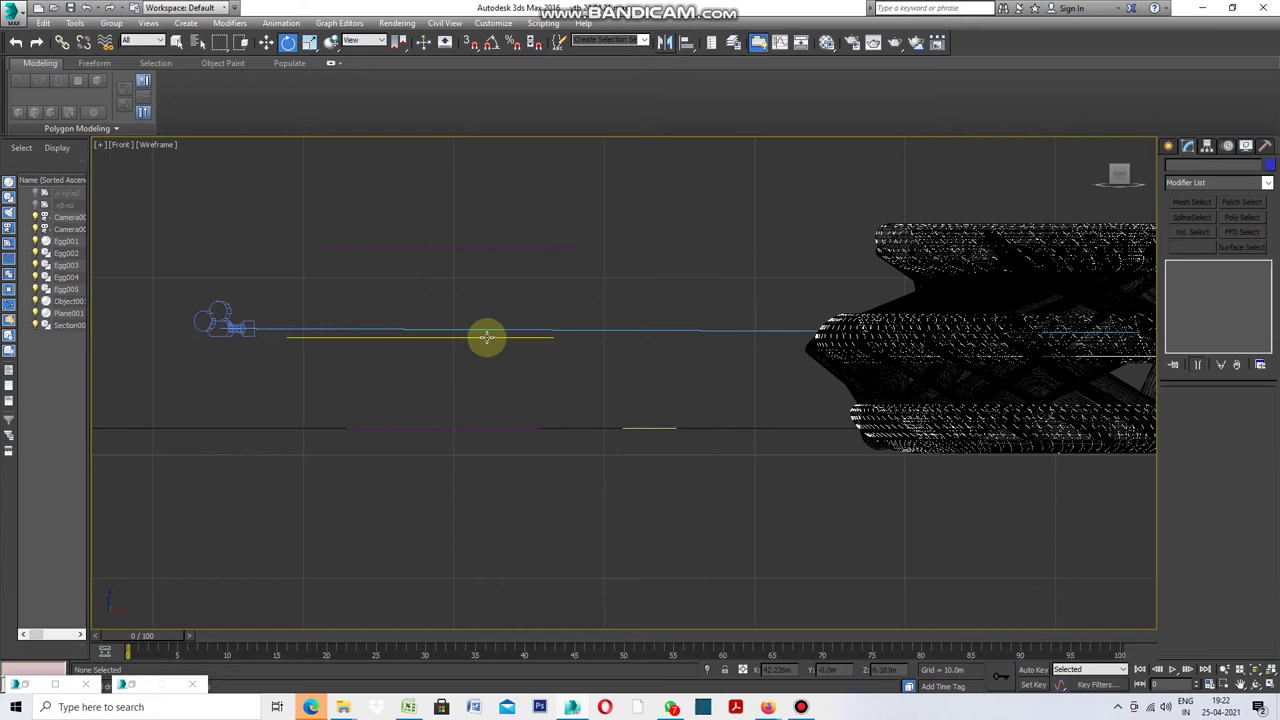
pyautogui.click(99, 145)
pyautogui.click(126, 160)
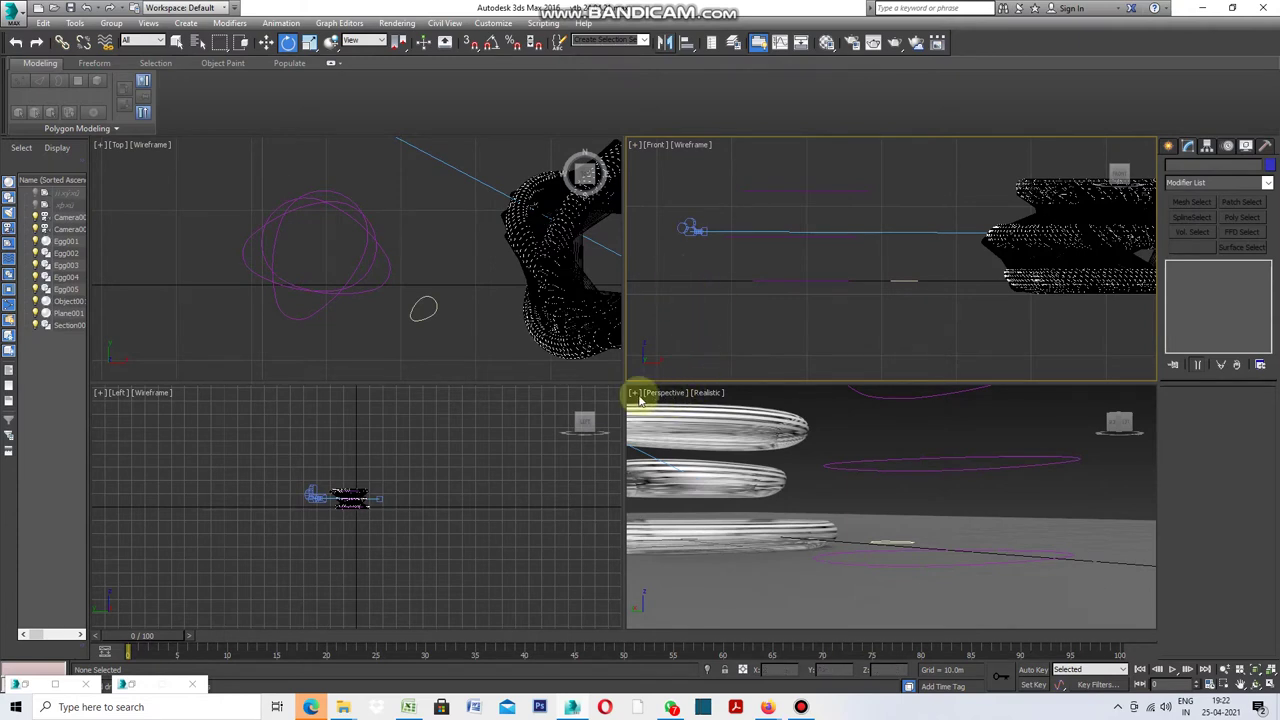
pyautogui.click(636, 397)
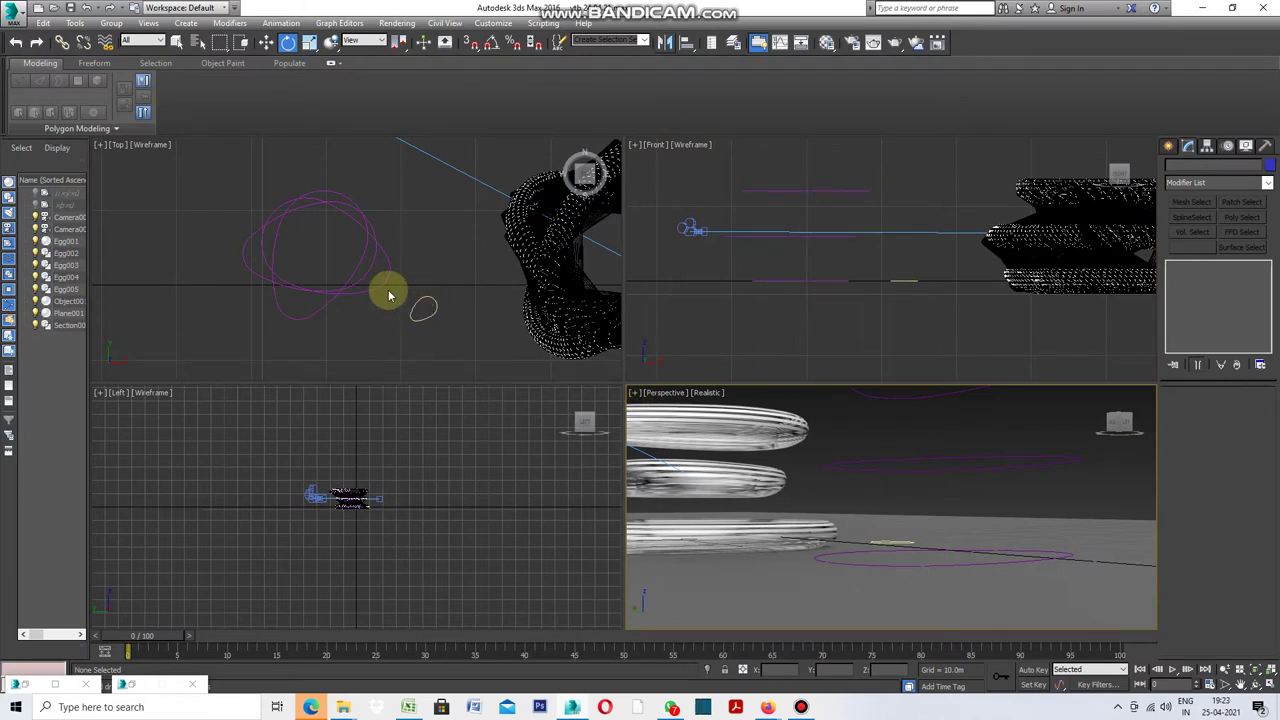
# Rotate the uppermost egg spline clockwise in the Top view and deselect it.
pyautogui.click(332, 300)
pyautogui.click(372, 312)
pyautogui.click(387, 277)
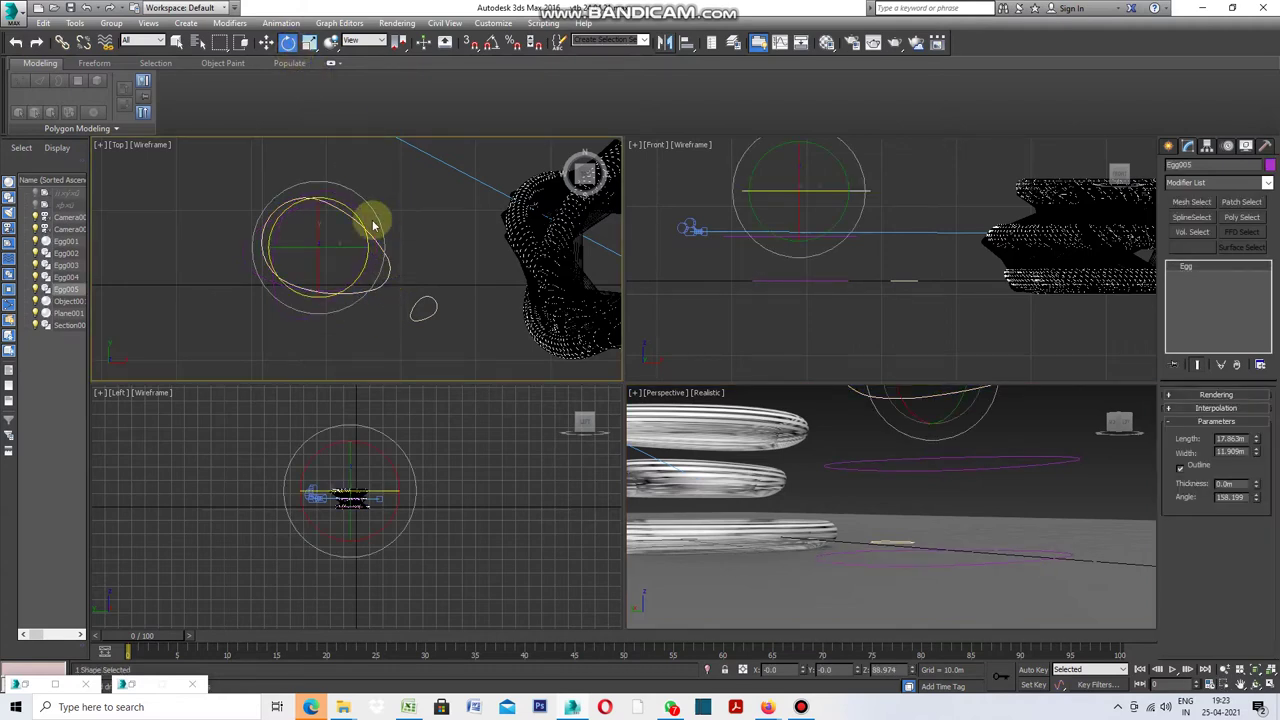
pyautogui.moveTo(383, 232); pyautogui.dragTo(420, 248)
pyautogui.click(420, 248)
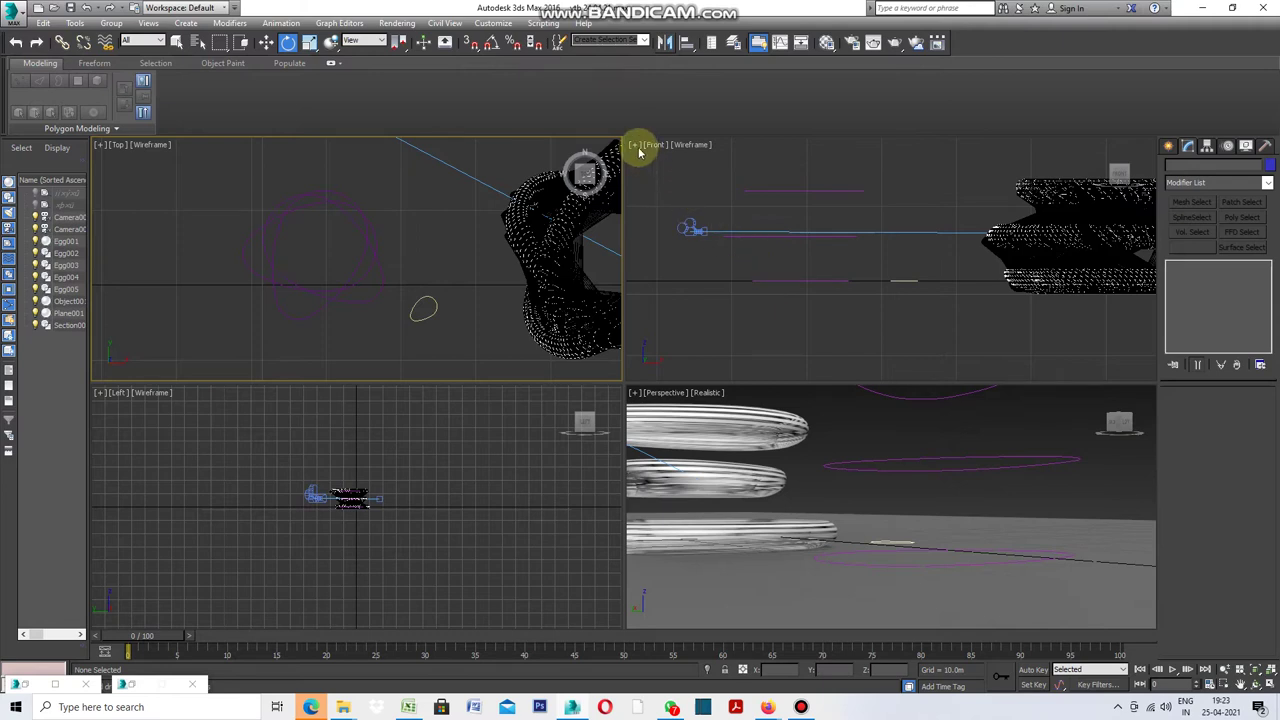
# Convert the bottom egg spline to an Editable Spline in the maximized Perspective view.
pyautogui.click(991, 586)
pyautogui.click(944, 563)
pyautogui.click(944, 563)
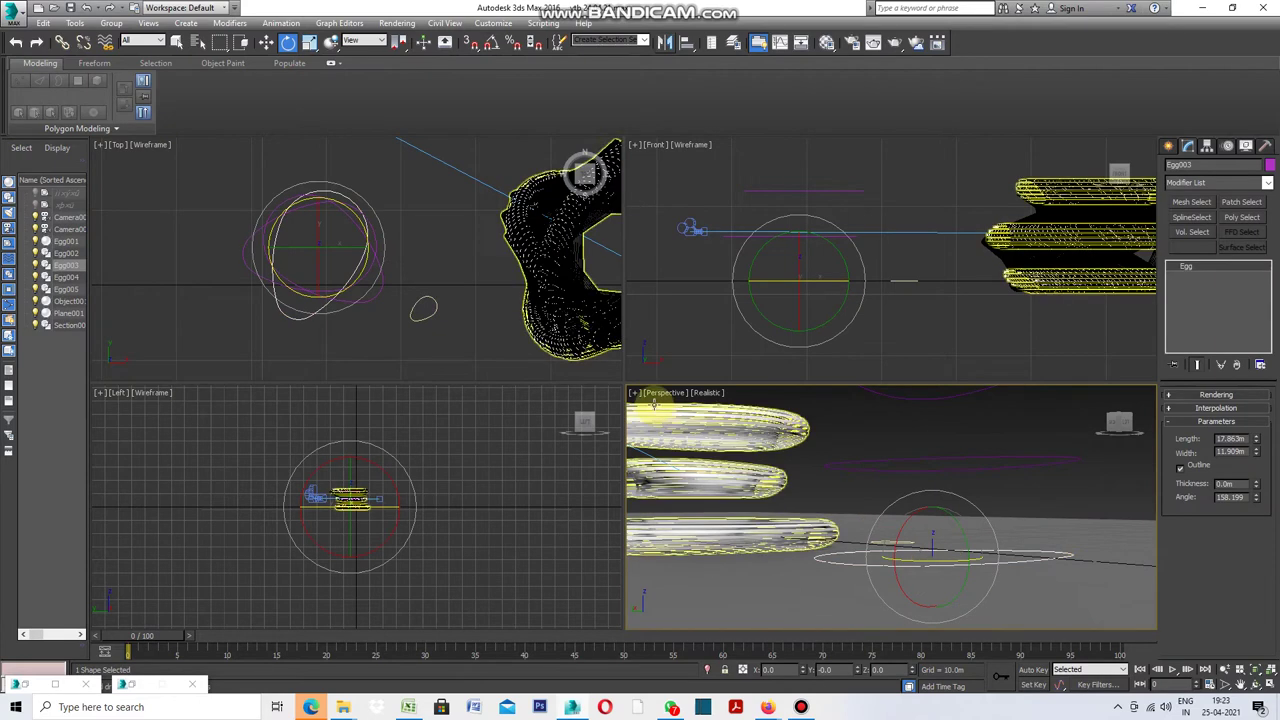
pyautogui.click(634, 393)
pyautogui.click(670, 410)
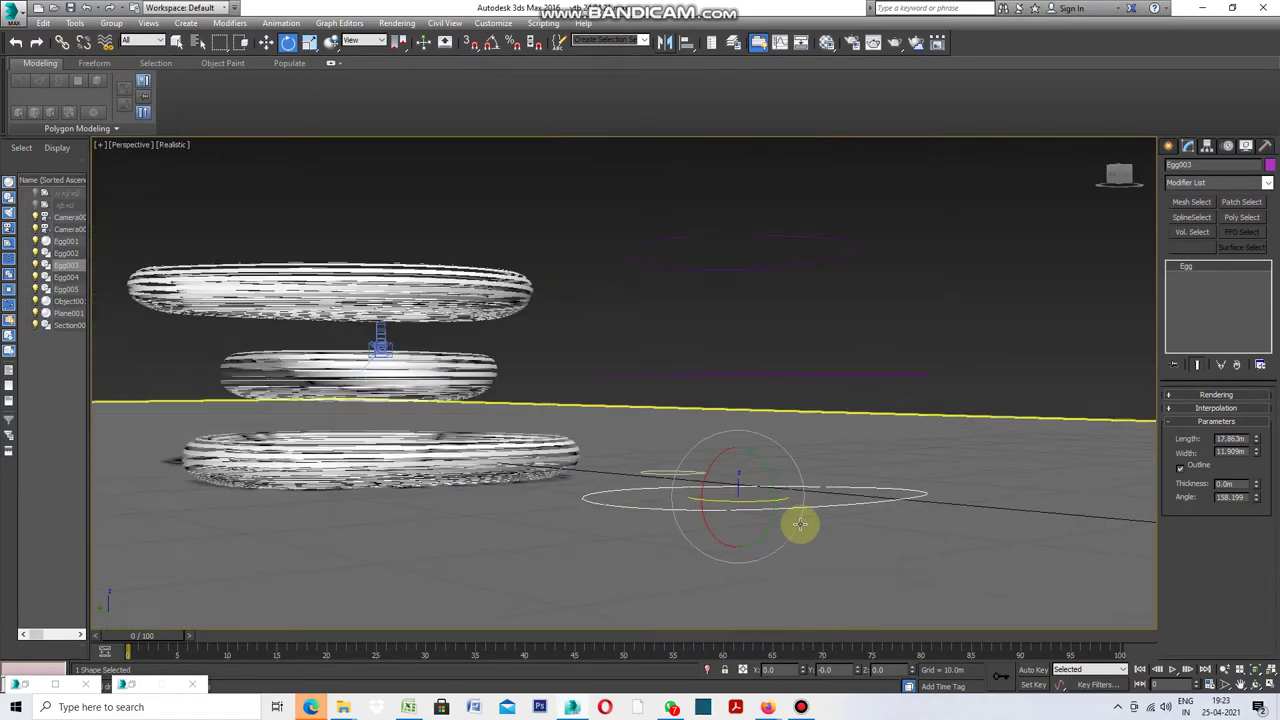
pyautogui.rightClick(784, 337)
pyautogui.moveTo(863, 463)
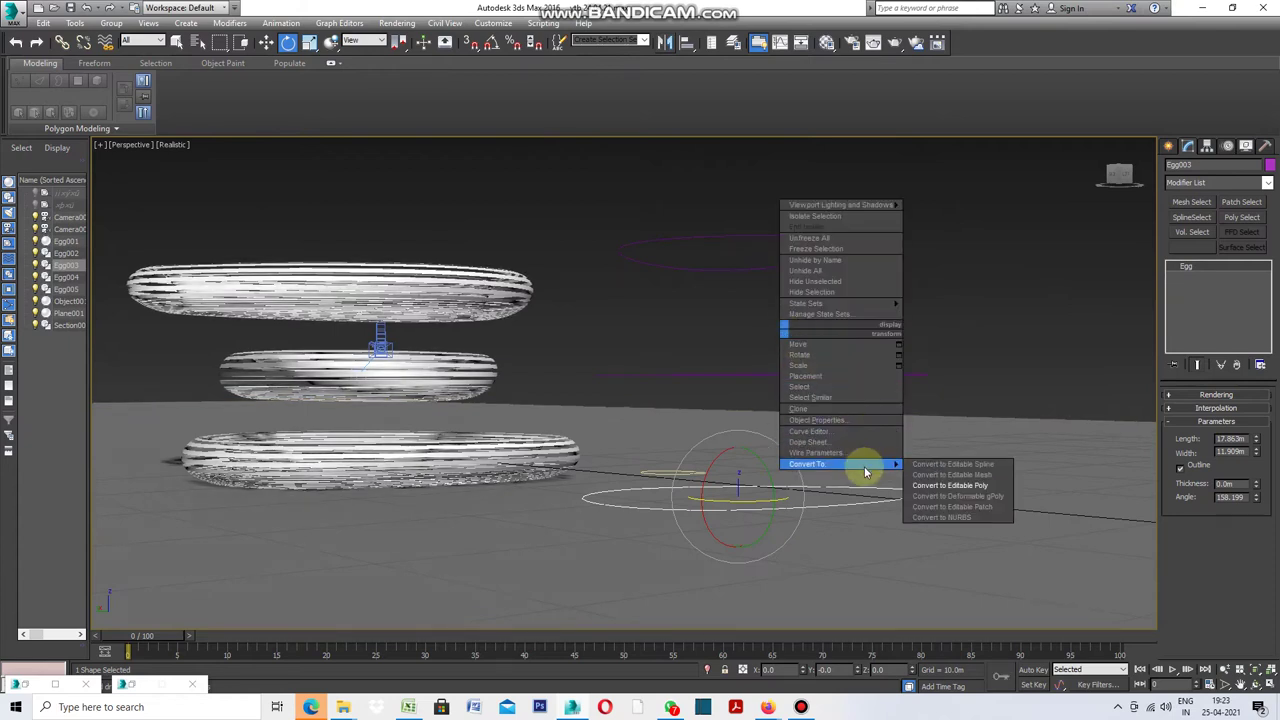
pyautogui.click(929, 466)
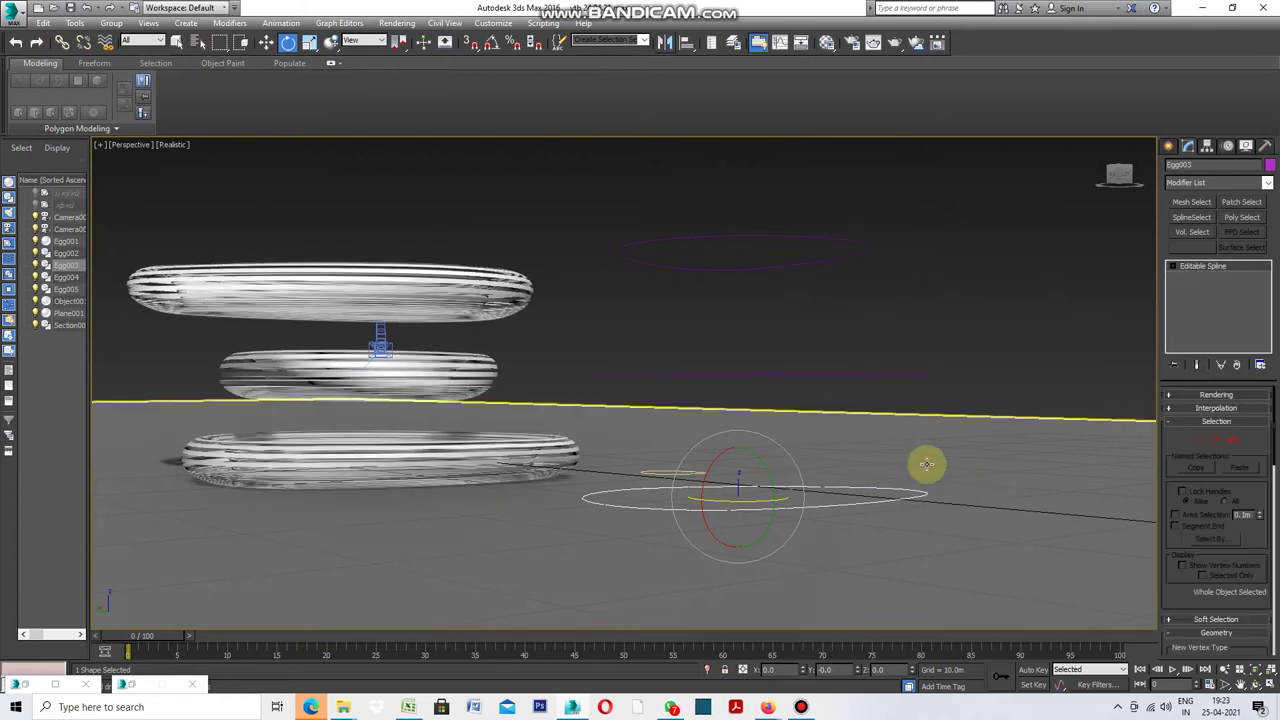
# Attach the middle and top egg splines to the bottom editable spline, and reselect the combined shape.
pyautogui.scroll(-3, 1222, 541)
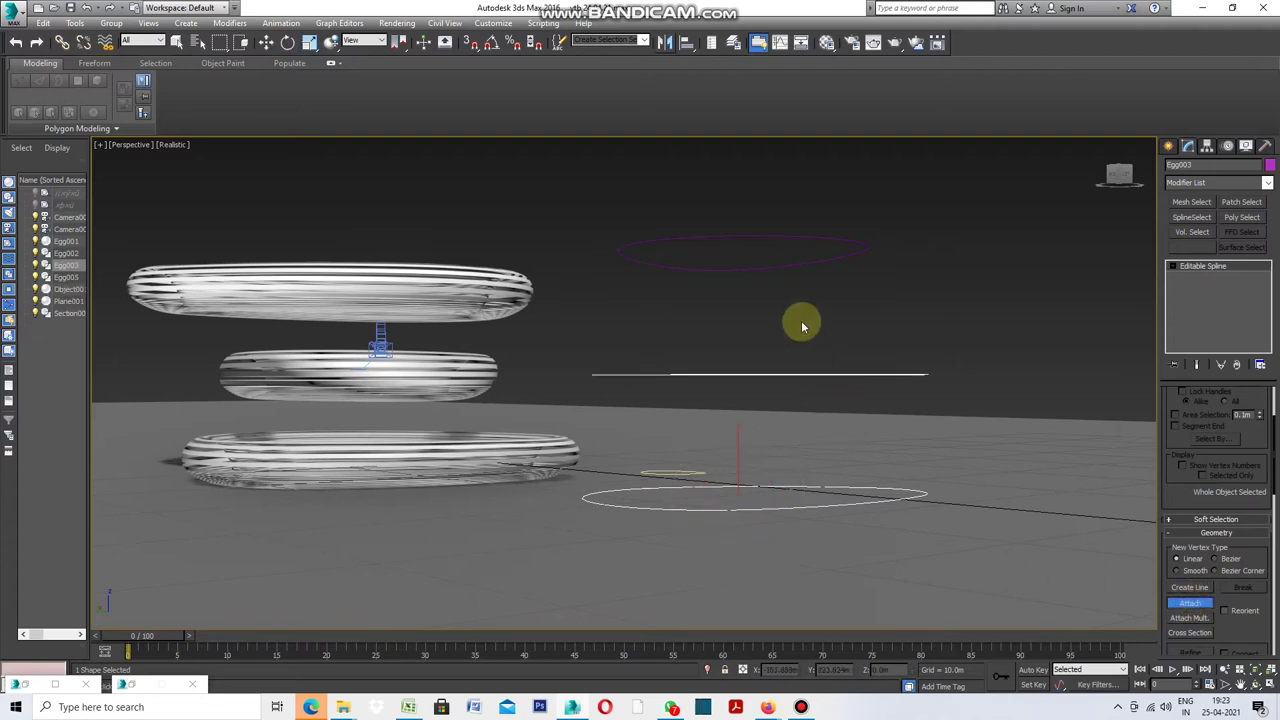
pyautogui.click(773, 264)
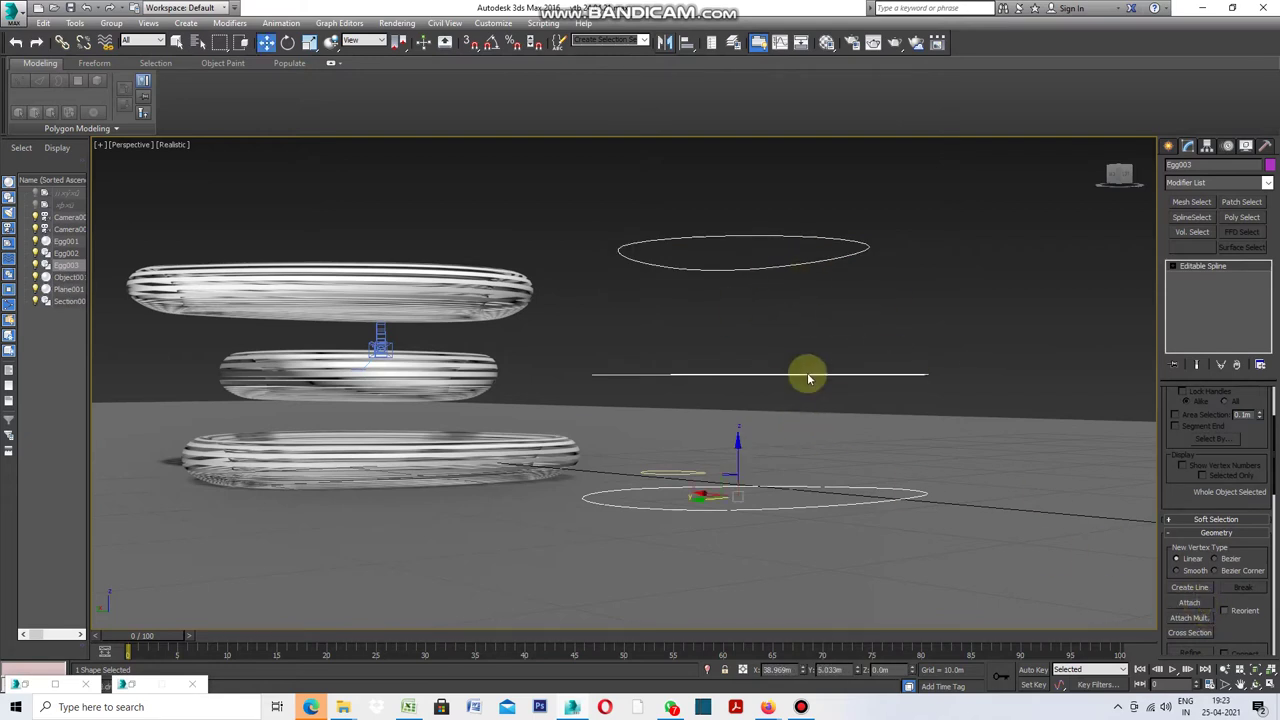
pyautogui.click(832, 308)
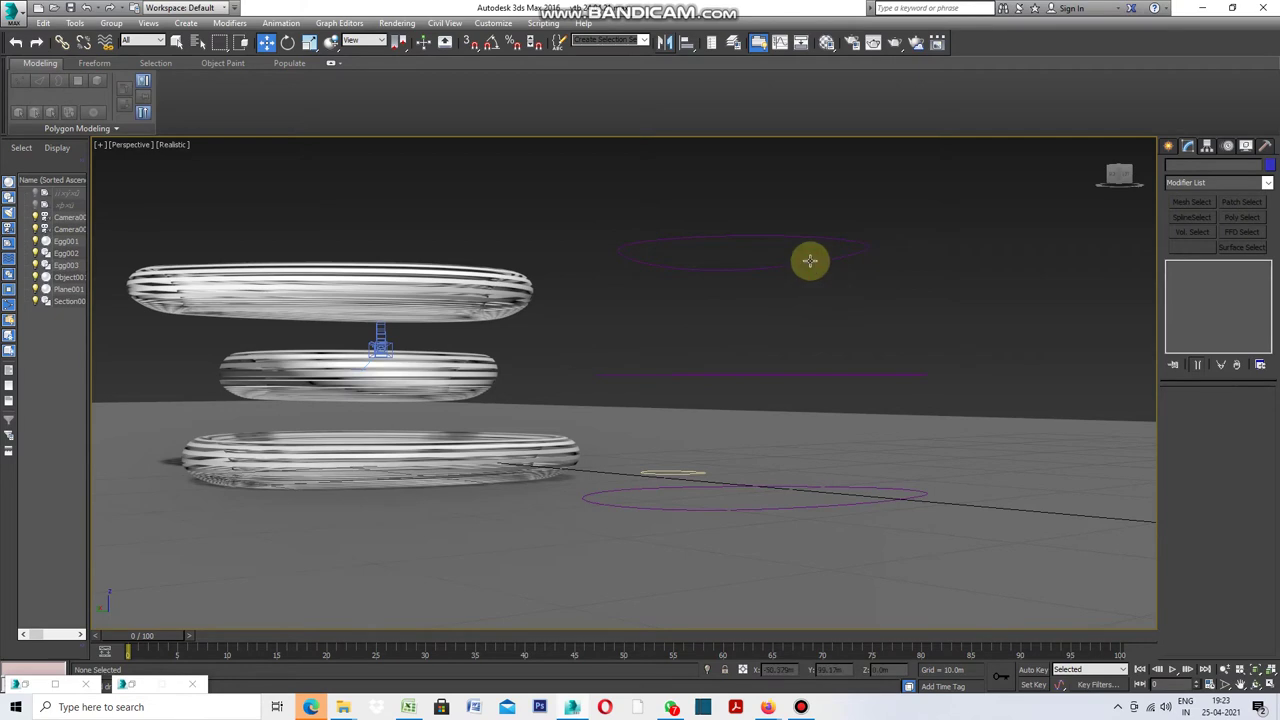
pyautogui.click(807, 261)
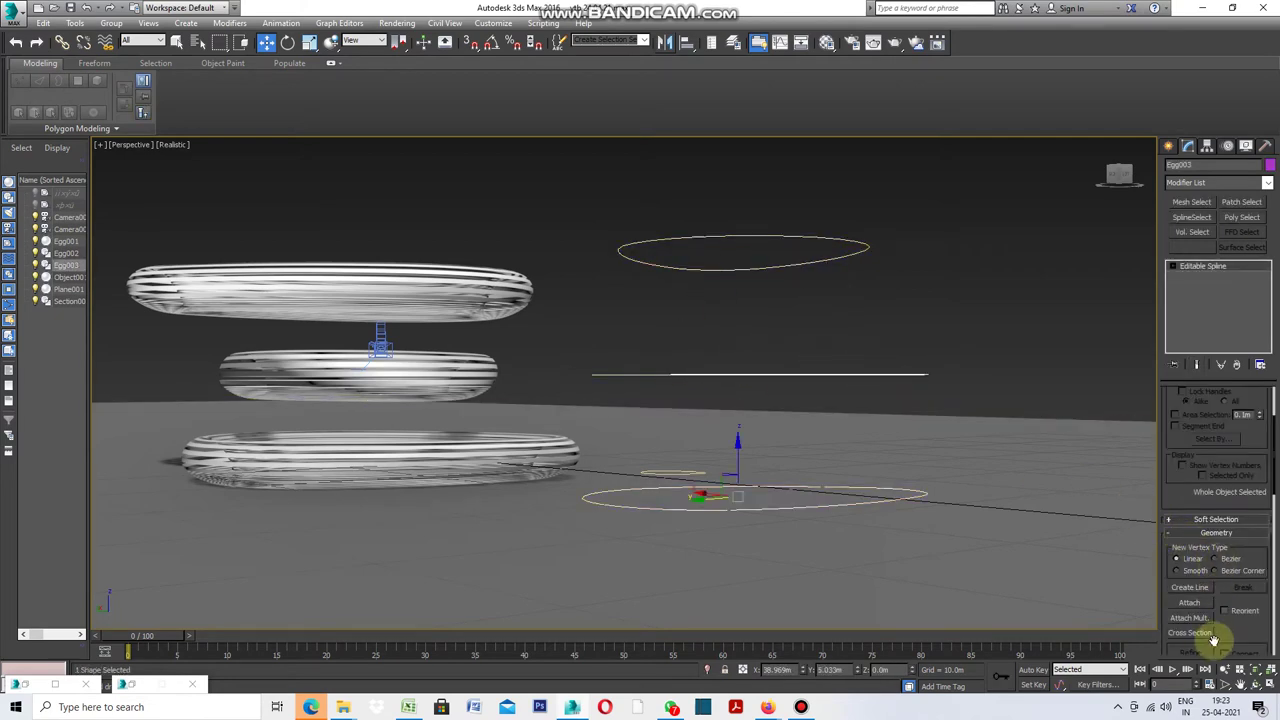
# Connect the bottom, middle and top egg splines in order with Cross Section.
pyautogui.click(1191, 633)
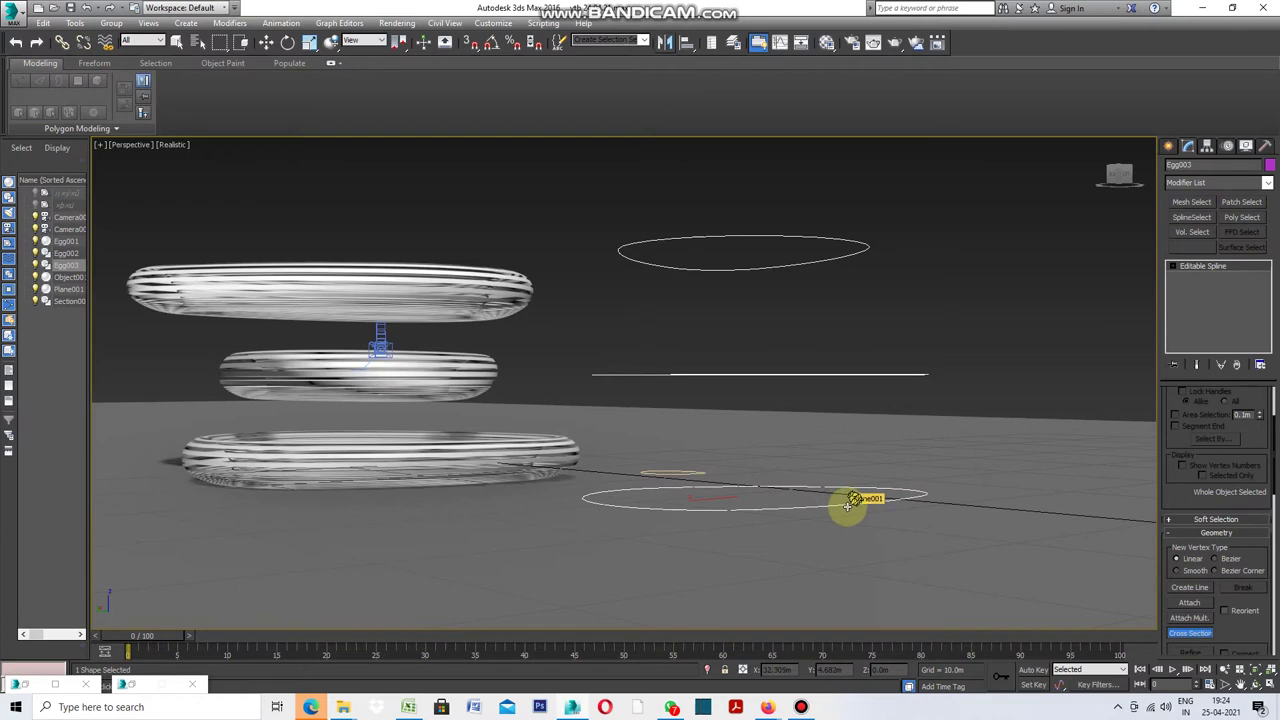
pyautogui.click(848, 503)
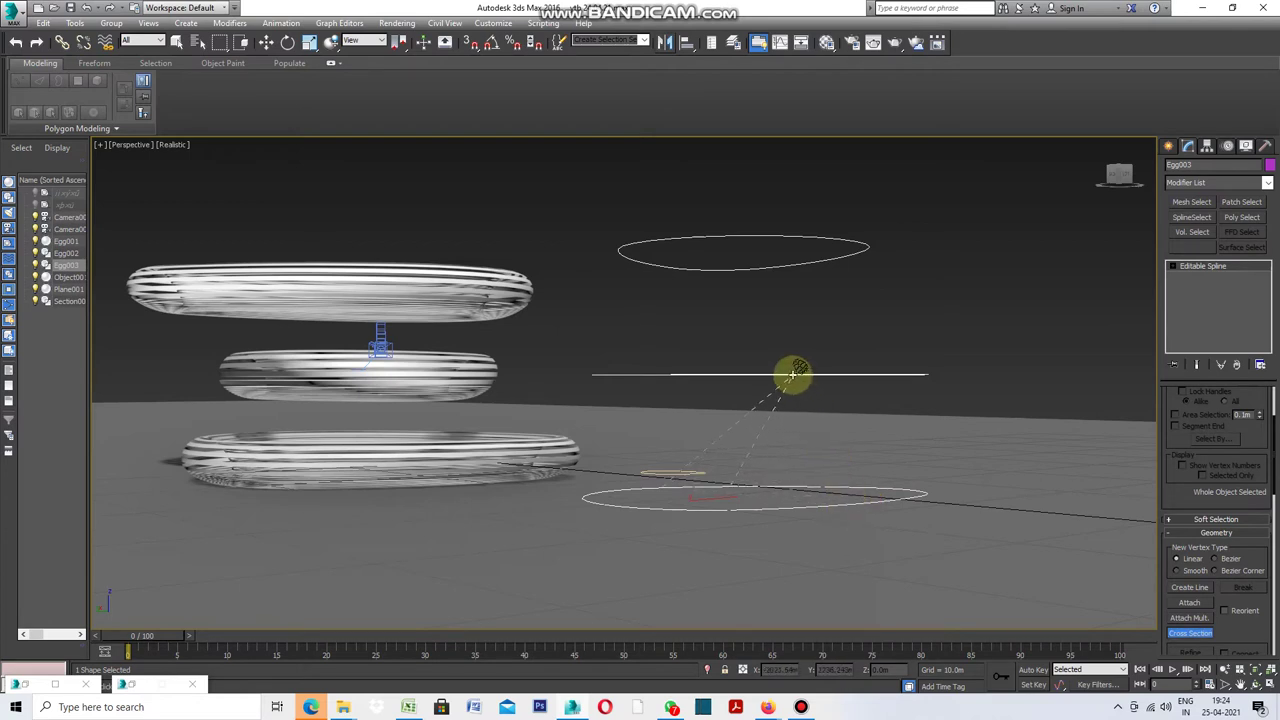
pyautogui.click(795, 374)
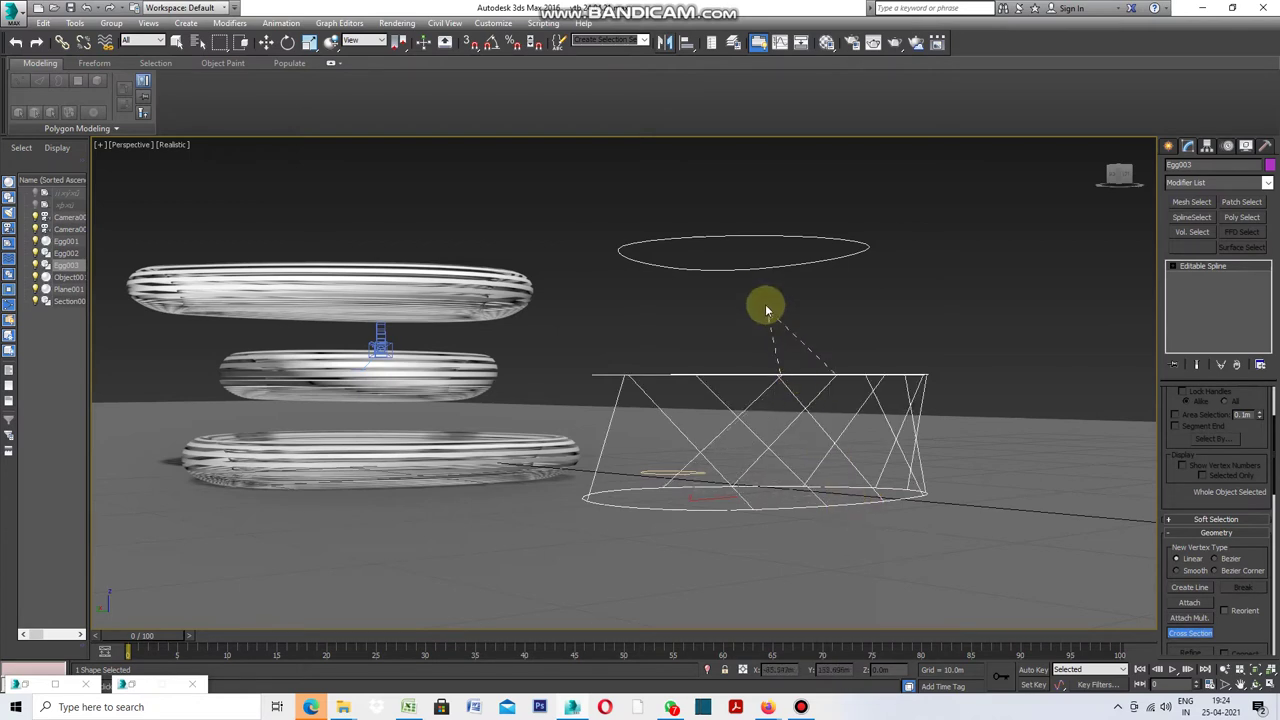
pyautogui.click(762, 268)
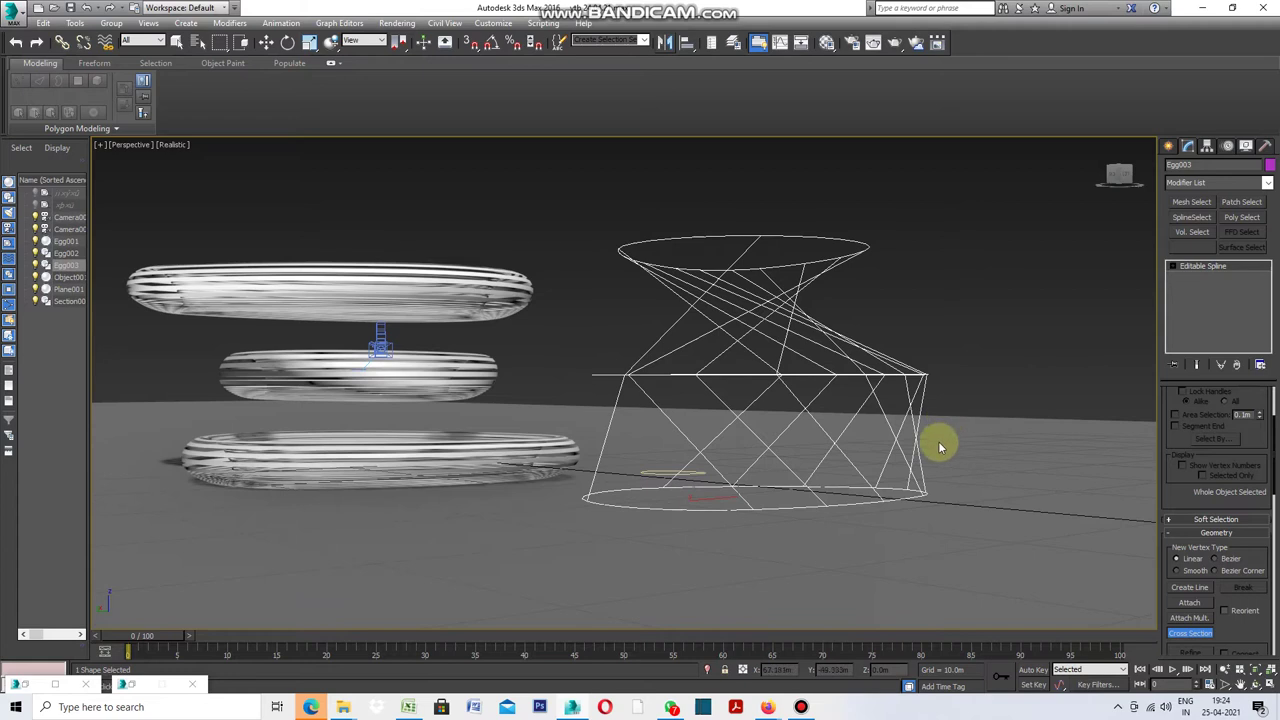
# Apply a Sweep modifier to the cross-sectioned egg spline.
pyautogui.click(1254, 685)
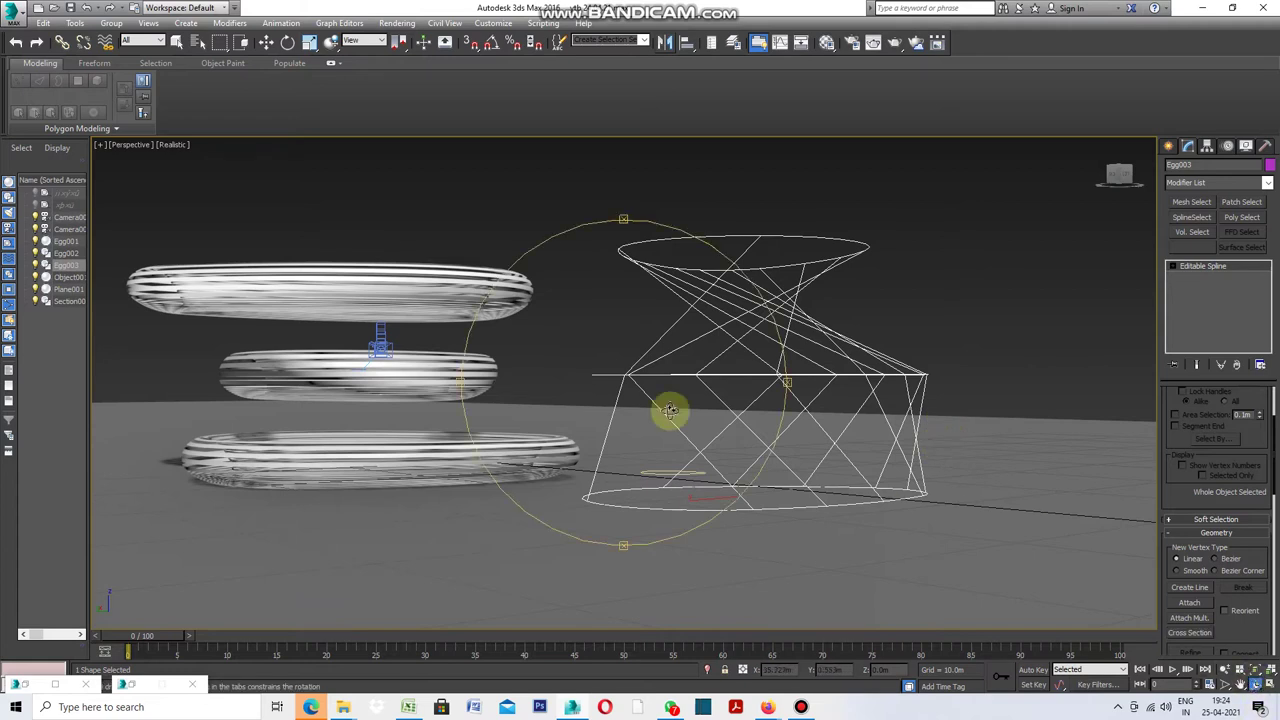
pyautogui.moveTo(784, 383); pyautogui.dragTo(623, 388)
pyautogui.moveTo(620, 218); pyautogui.dragTo(703, 248)
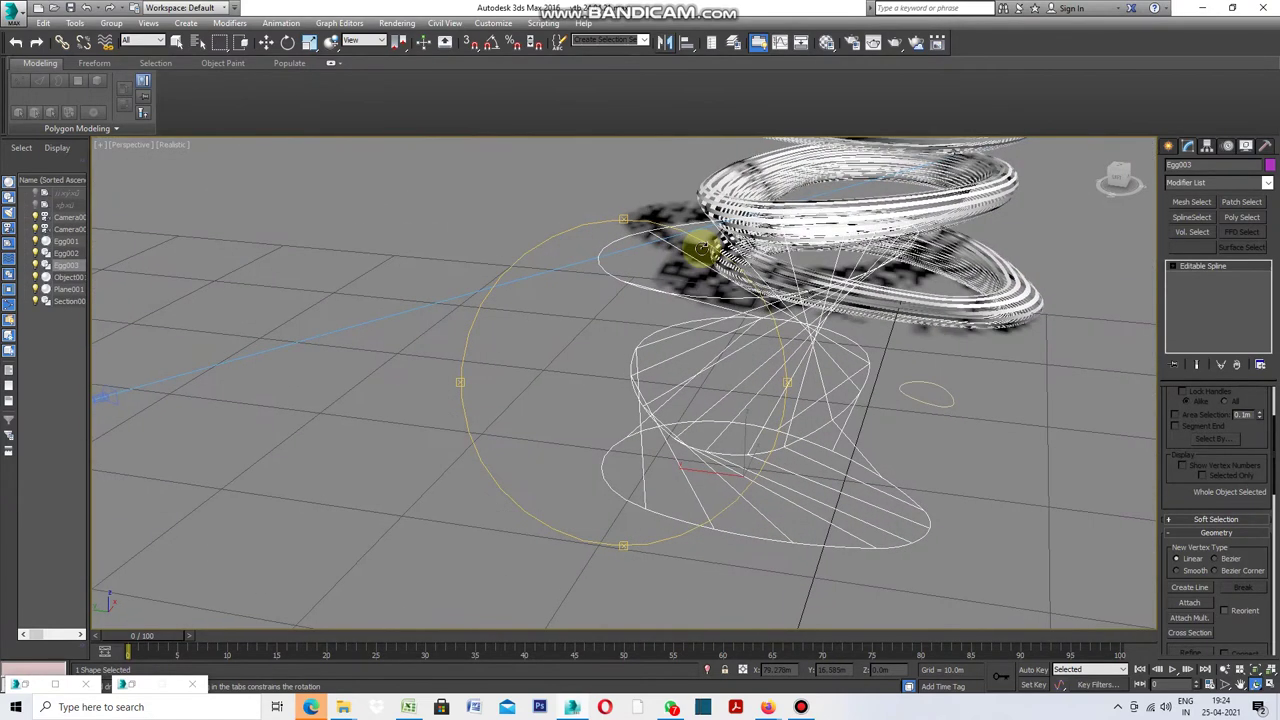
pyautogui.rightClick(452, 343)
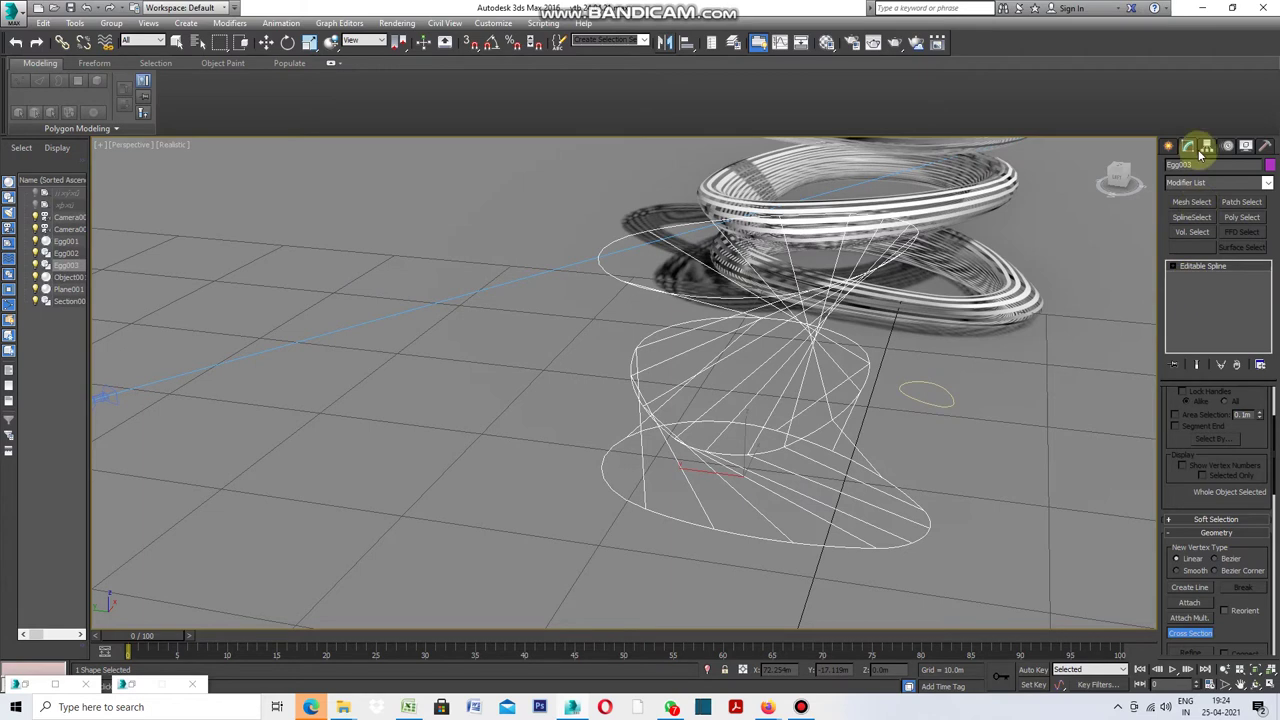
pyautogui.click(1267, 184)
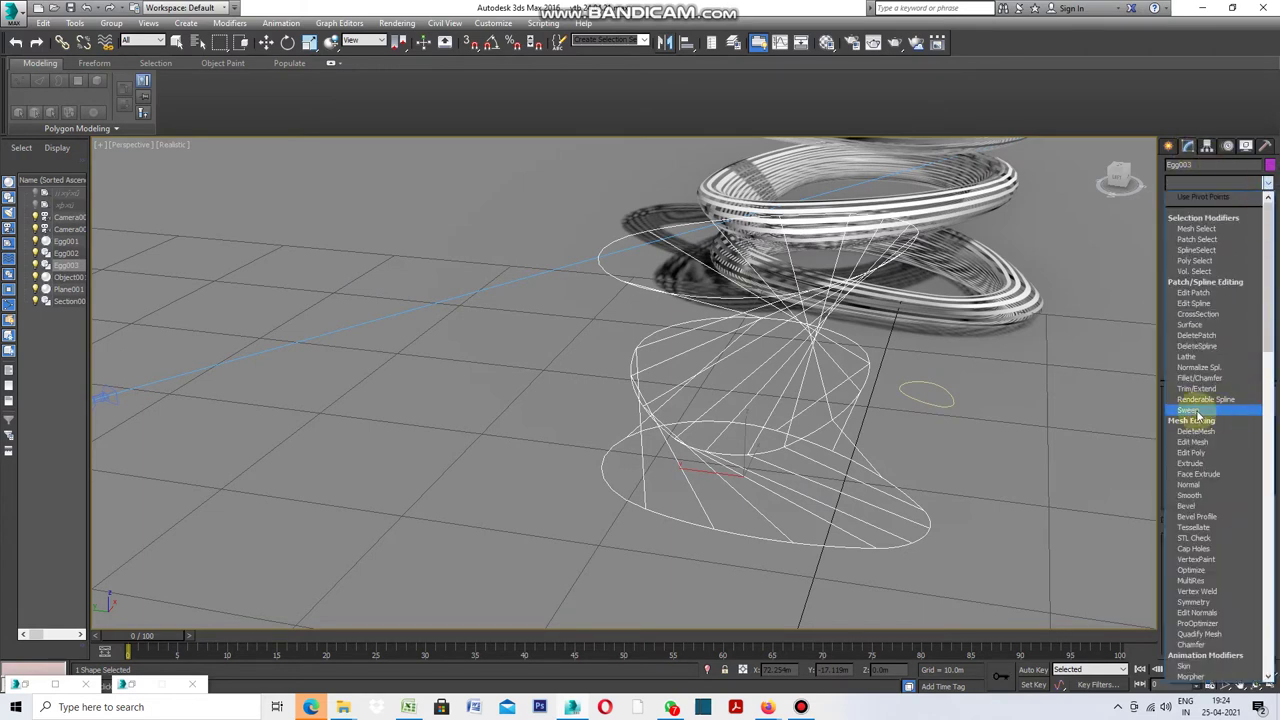
pyautogui.click(1190, 410)
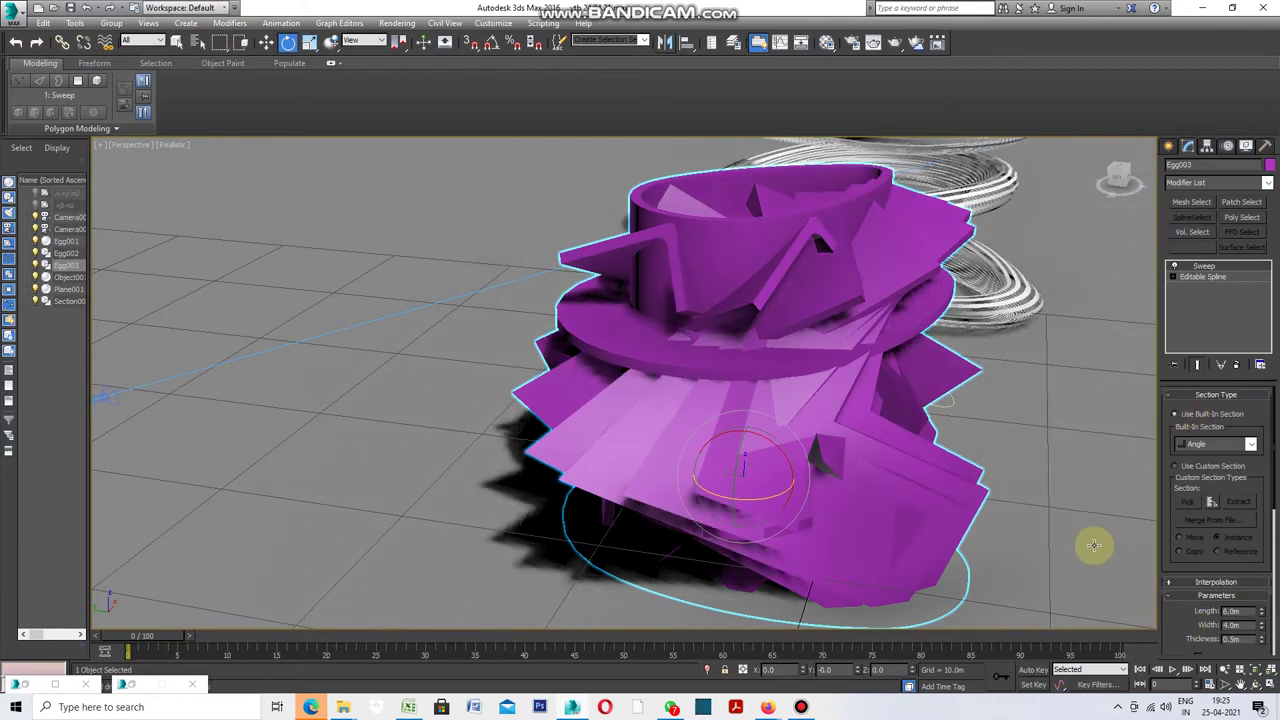
# Try the Bar built-in section on the egg form's Sweep modifier.
pyautogui.click(1255, 687)
pyautogui.moveTo(785, 385); pyautogui.dragTo(596, 370)
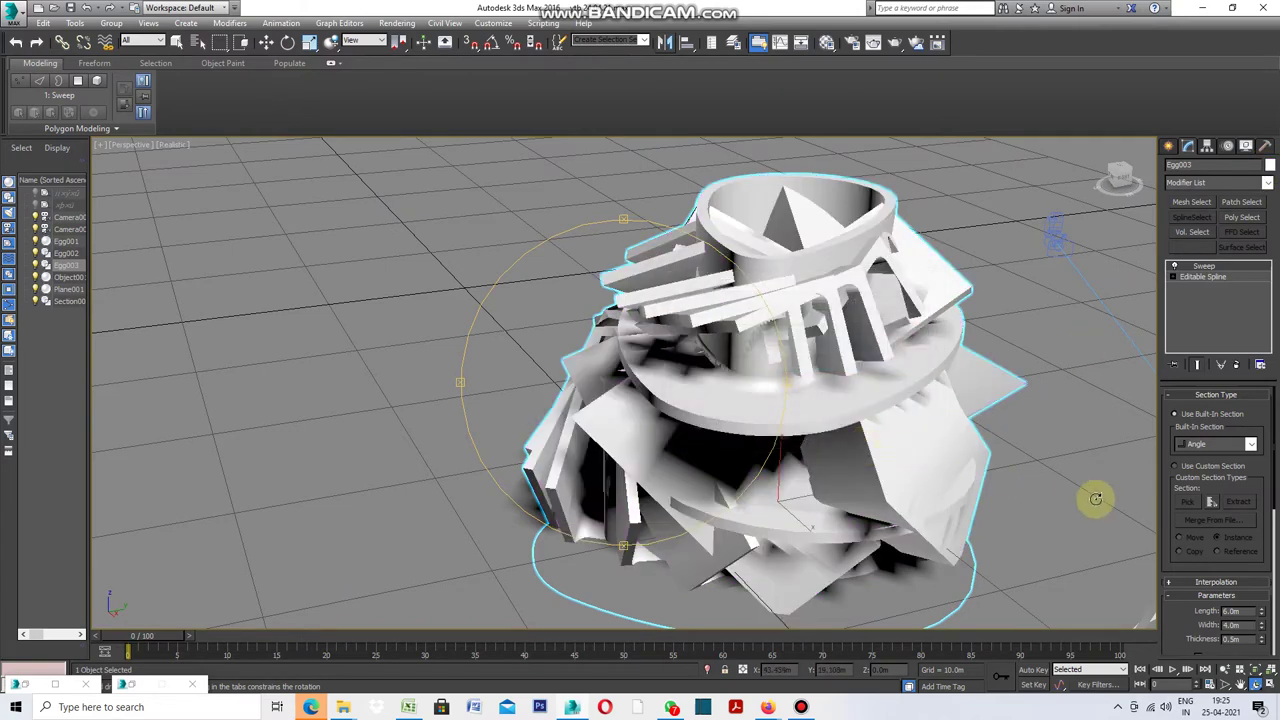
pyautogui.moveTo(786, 383); pyautogui.dragTo(649, 357)
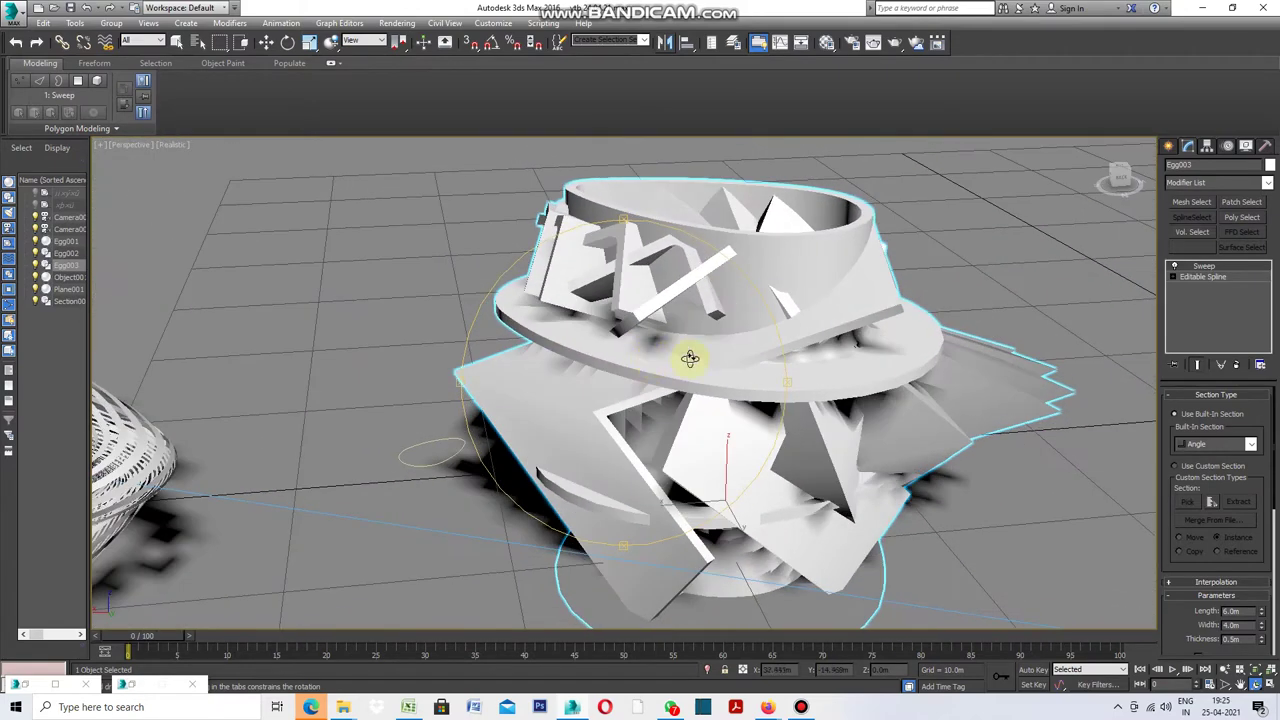
pyautogui.click(1251, 446)
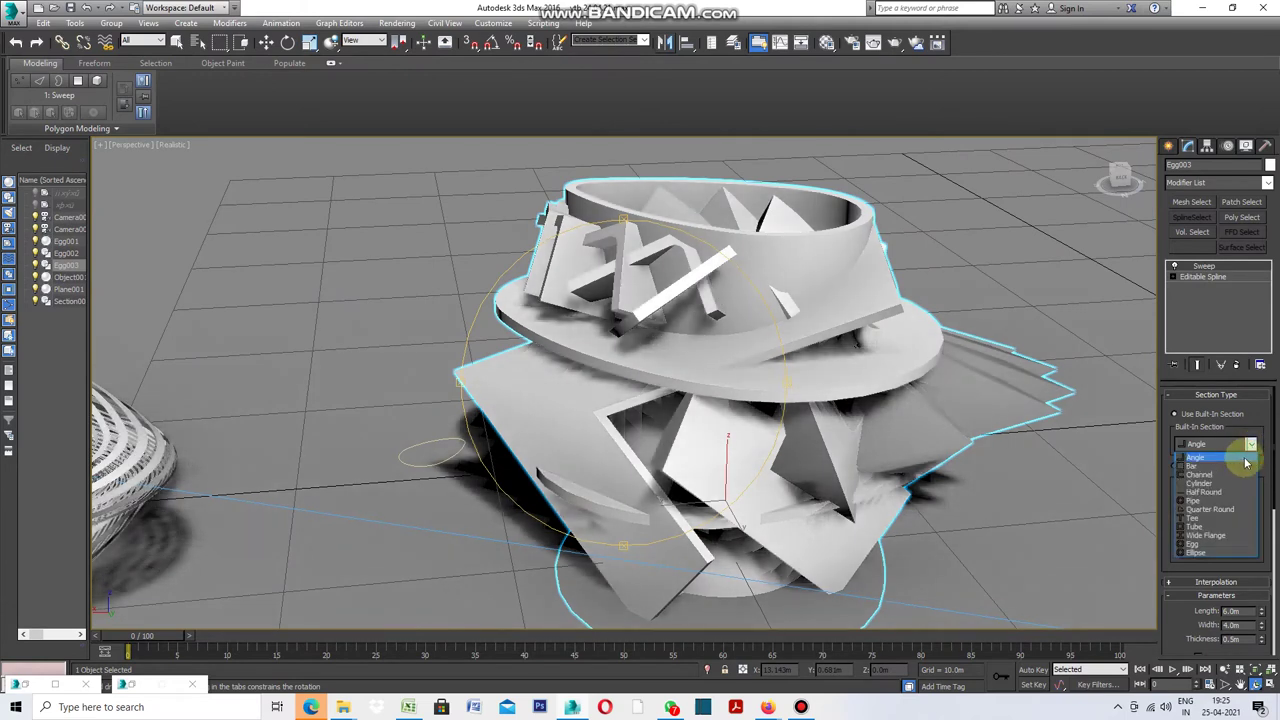
pyautogui.click(1206, 467)
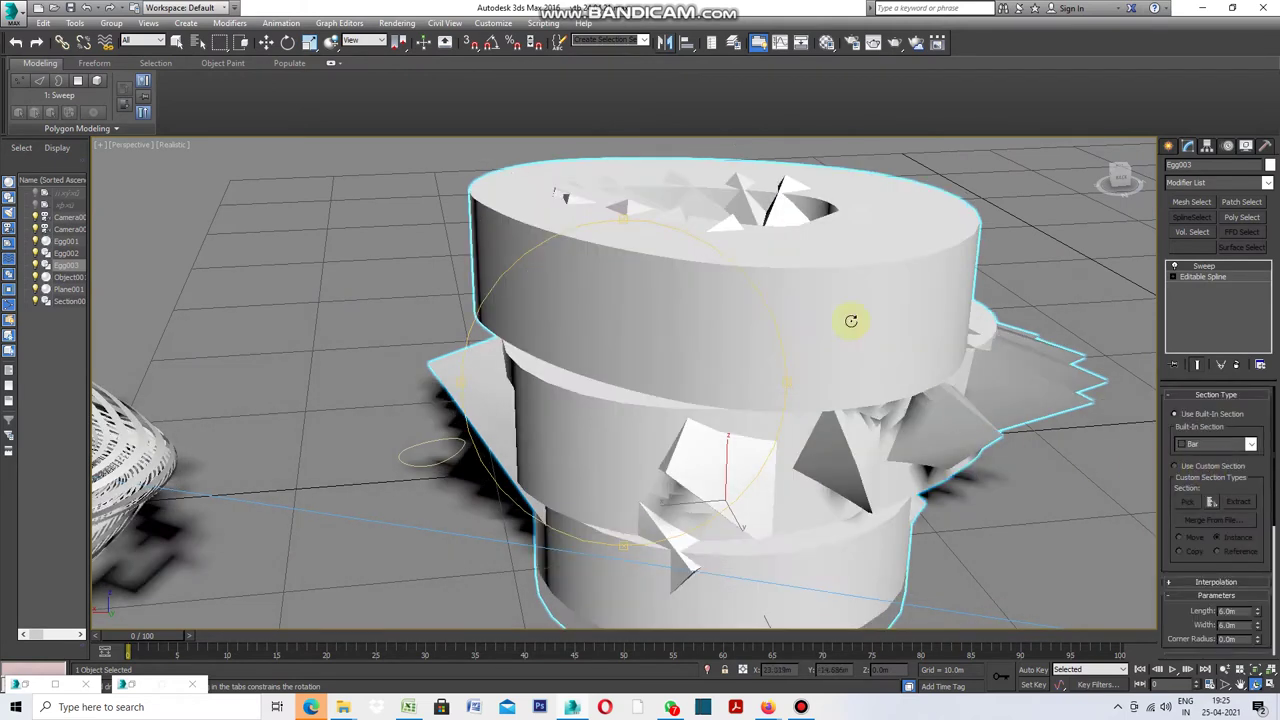
# Set the Sweep modifier's built-in section to Channel.
pyautogui.keyDown('alt'); pyautogui.moveTo(785, 389); pyautogui.dragTo(705, 377, button='middle'); pyautogui.keyUp('alt')
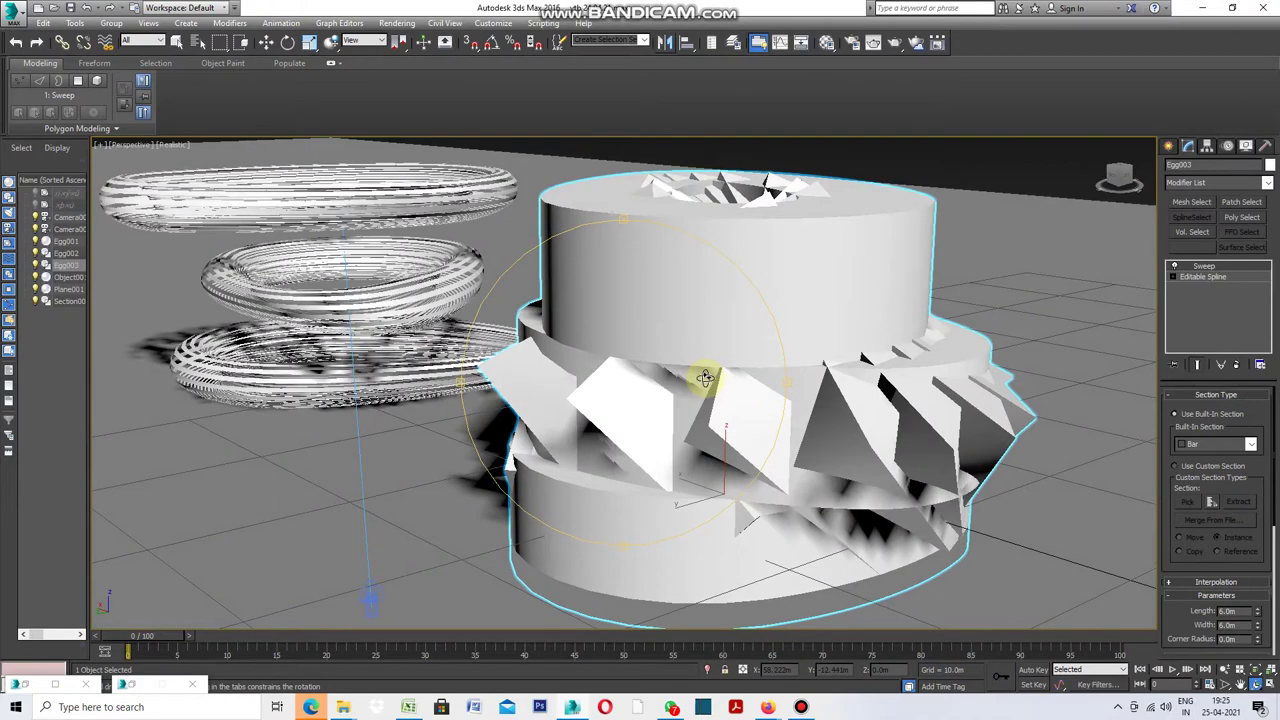
pyautogui.click(1251, 445)
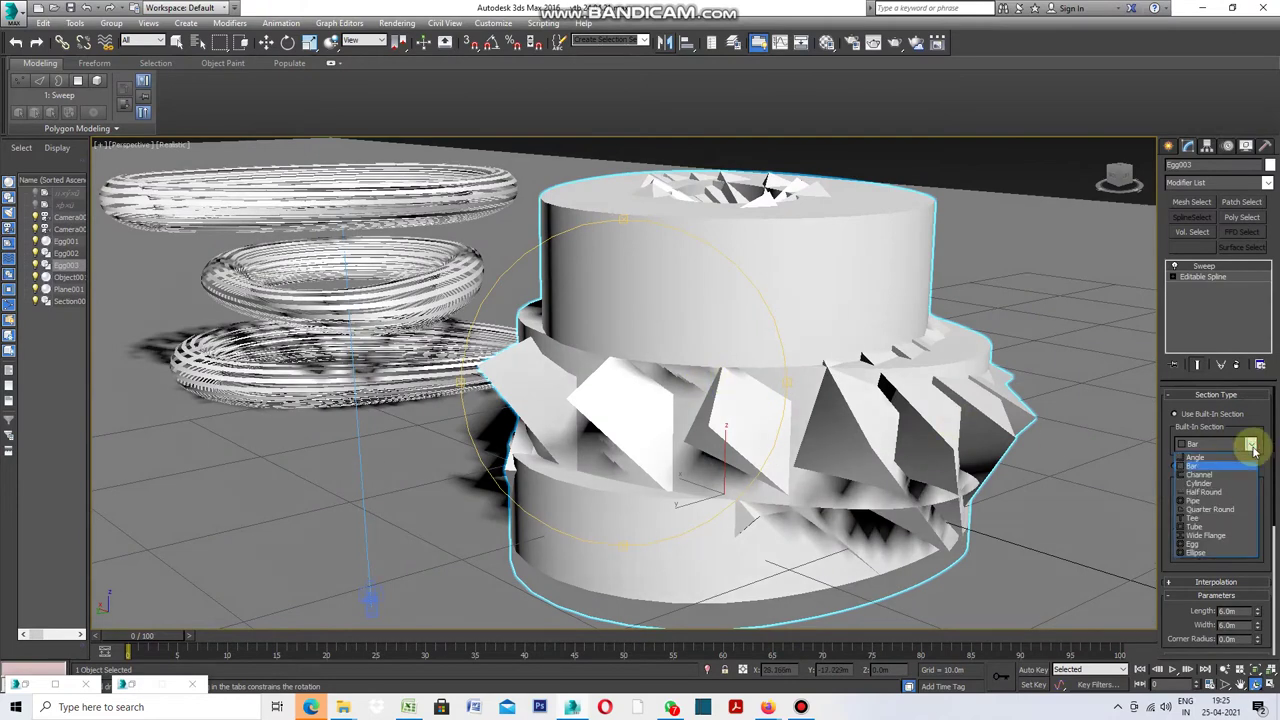
pyautogui.click(1214, 476)
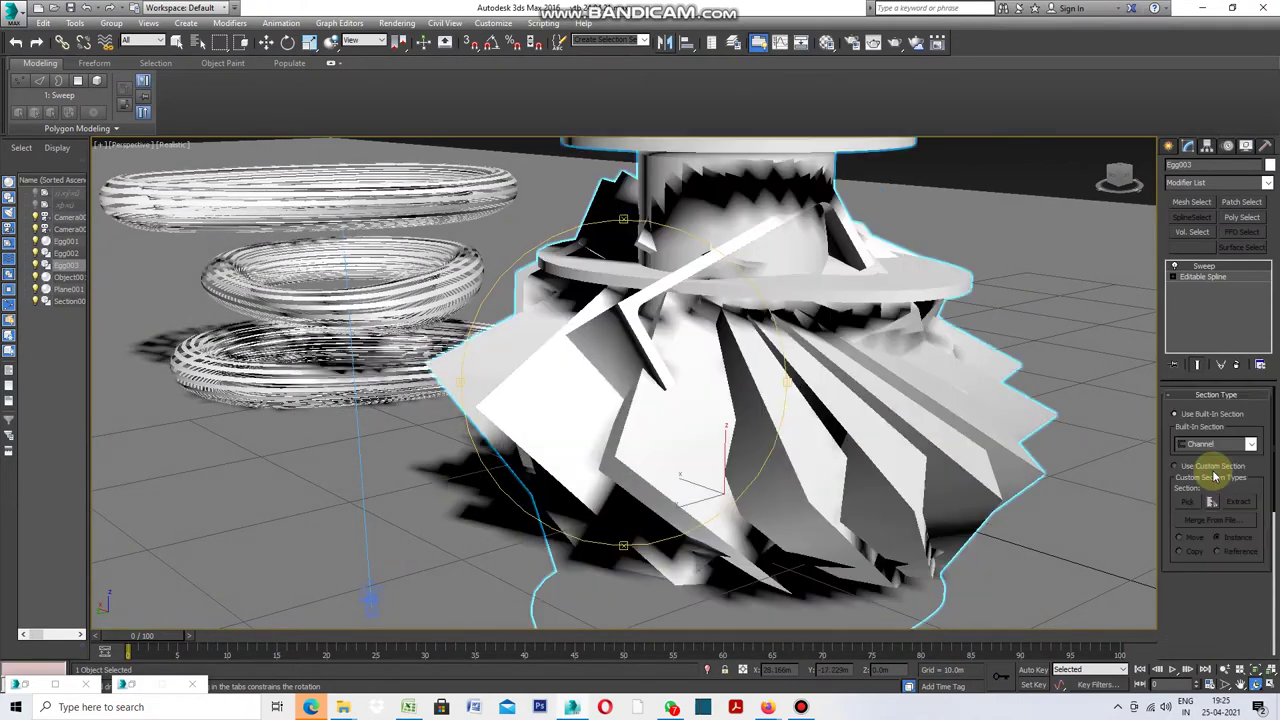
# Examine the Channel-swept egg form from the side, above and tilted angles.
pyautogui.keyDown('alt'); pyautogui.moveTo(790, 376); pyautogui.dragTo(719, 346, button='middle'); pyautogui.keyUp('alt')
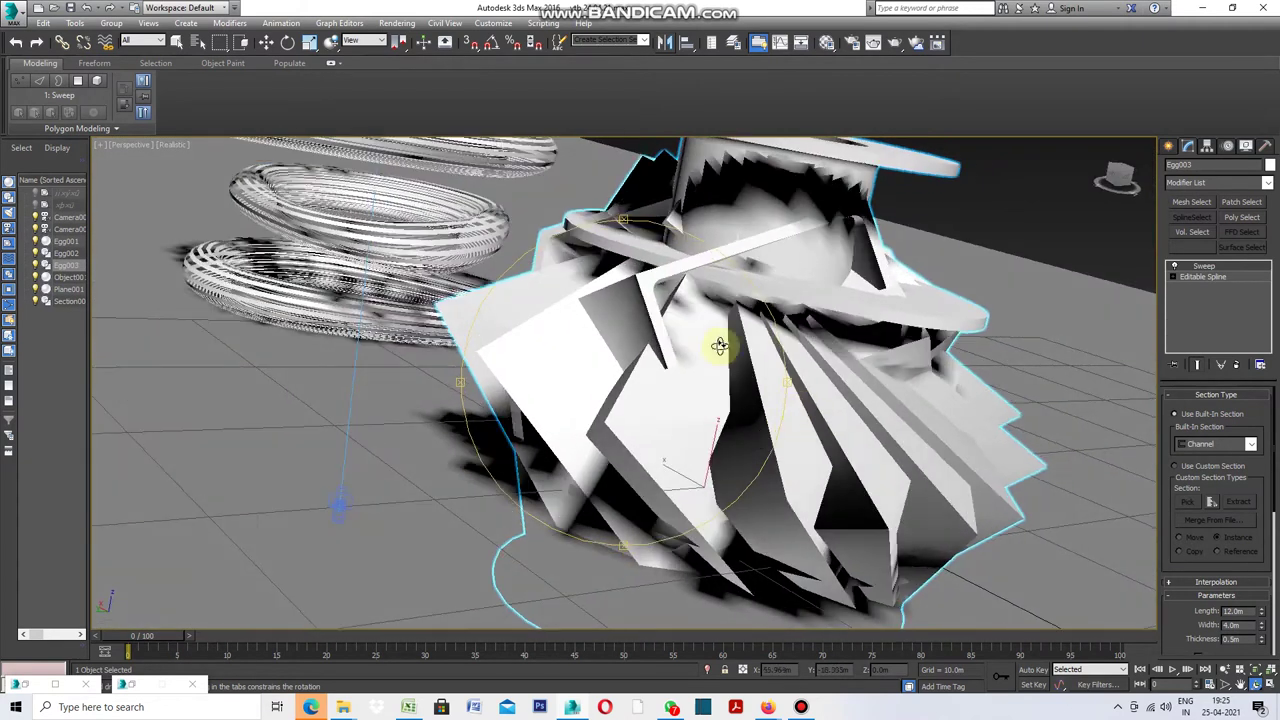
pyautogui.keyDown('alt'); pyautogui.moveTo(631, 226); pyautogui.dragTo(751, 268, button='middle'); pyautogui.keyUp('alt')
pyautogui.keyDown('alt'); pyautogui.moveTo(722, 219); pyautogui.dragTo(616, 236, button='middle'); pyautogui.keyUp('alt')
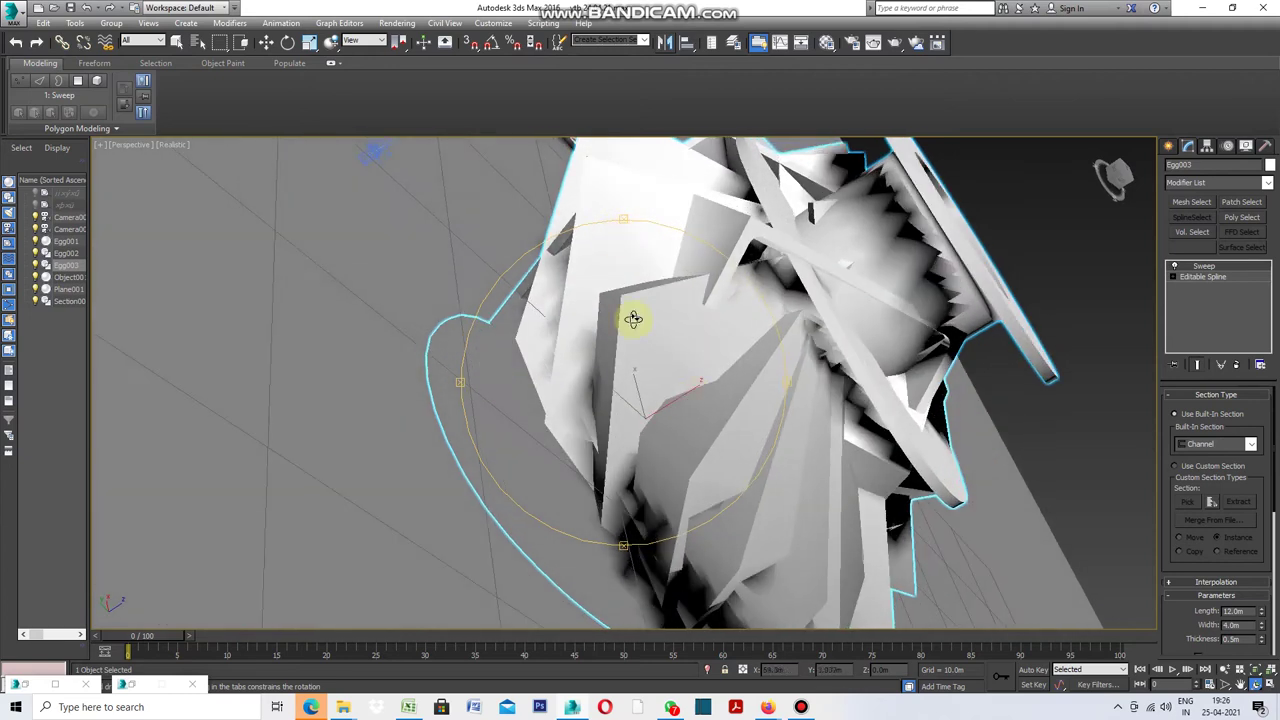
pyautogui.keyDown('alt'); pyautogui.moveTo(460, 384); pyautogui.dragTo(498, 420, button='middle'); pyautogui.keyUp('alt')
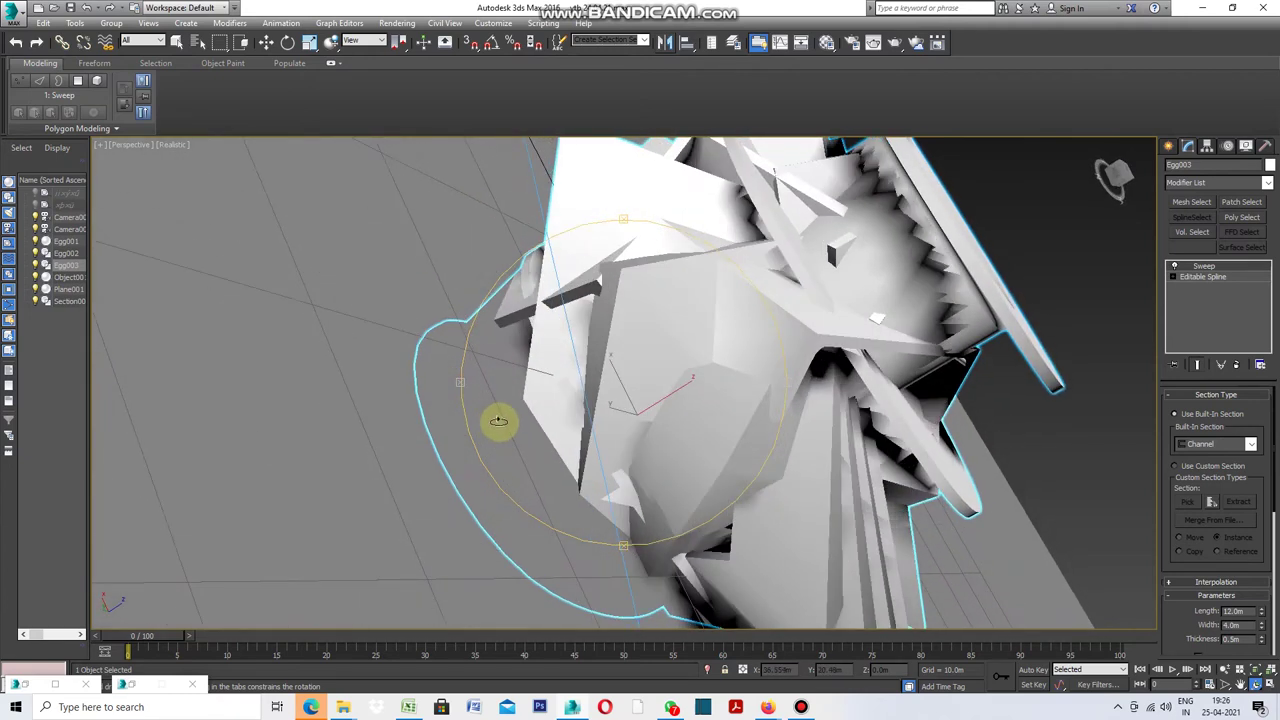
pyautogui.keyDown('alt'); pyautogui.moveTo(787, 384); pyautogui.dragTo(767, 296, button='middle'); pyautogui.keyUp('alt')
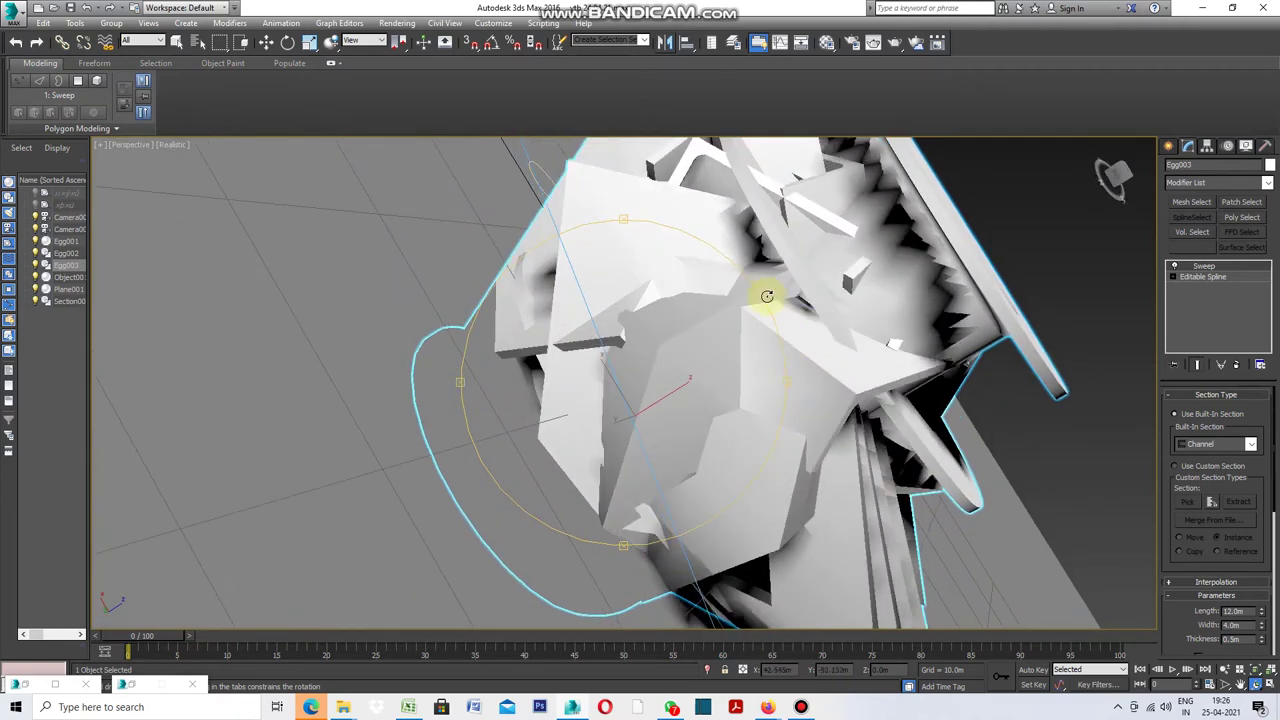
pyautogui.keyDown('alt'); pyautogui.moveTo(628, 217); pyautogui.dragTo(725, 303, button='middle'); pyautogui.keyUp('alt')
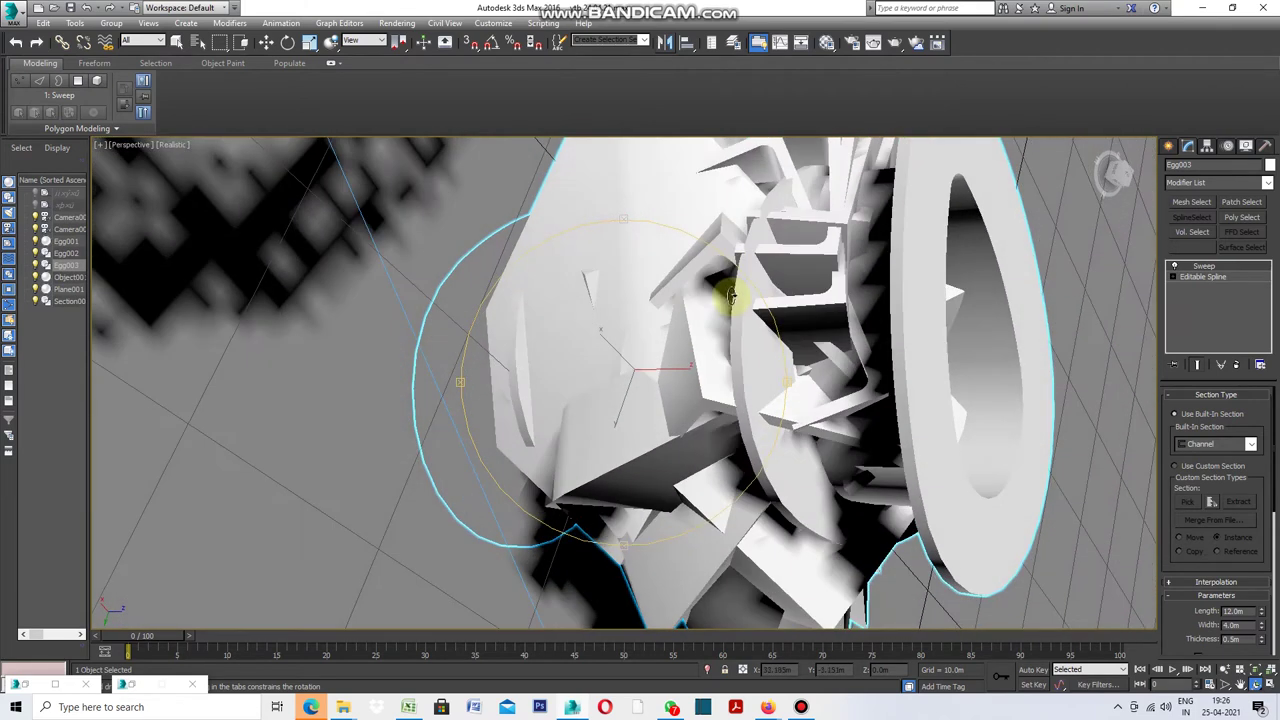
# Reset the Perspective view to the Camera001 viewpoint by switching to that camera and back to Perspective.
pyautogui.click(142, 148)
pyautogui.moveTo(300, 158)
pyautogui.click(385, 160)
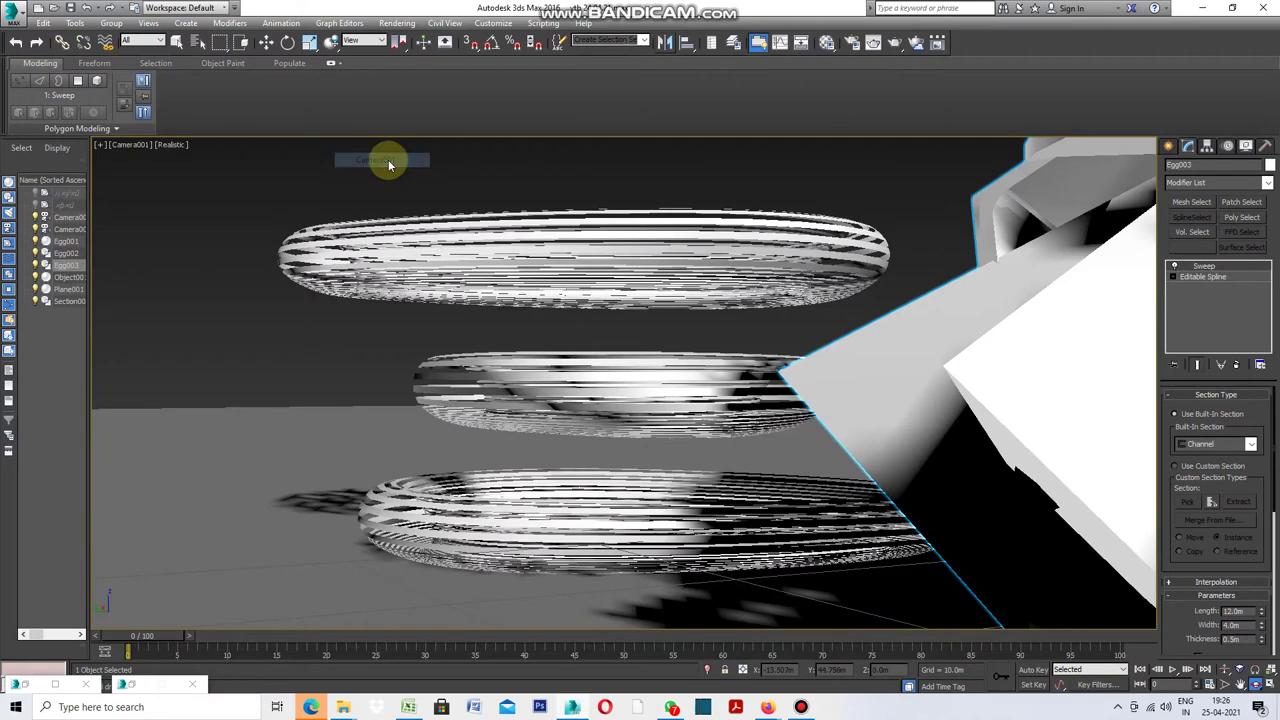
pyautogui.click(128, 148)
pyautogui.click(170, 192)
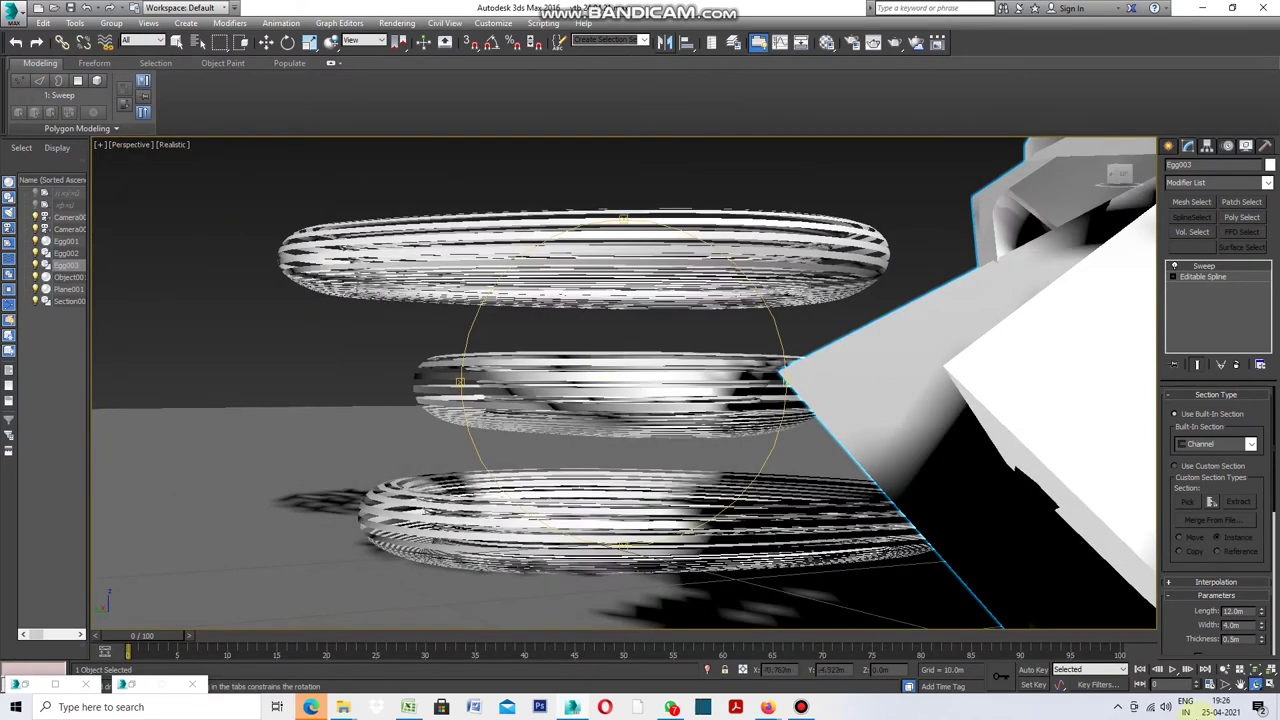
pyautogui.click(1240, 688)
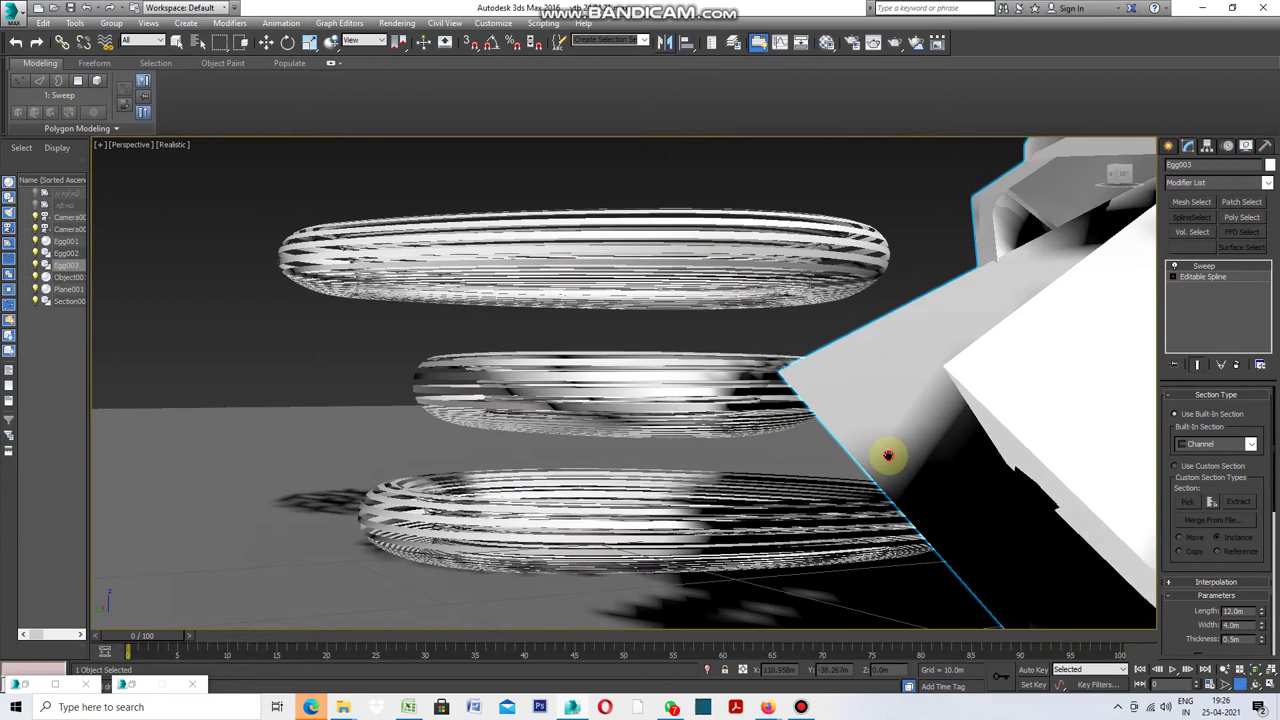